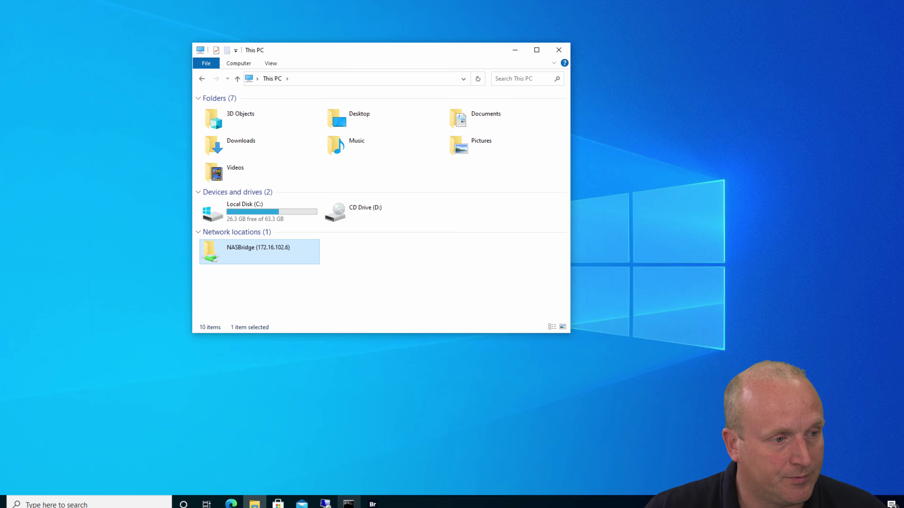
Switch to Adobe Bridge, reopen the Dogs 3 folder on the NASBridge share and preview several of its first photos.
click(371, 504)
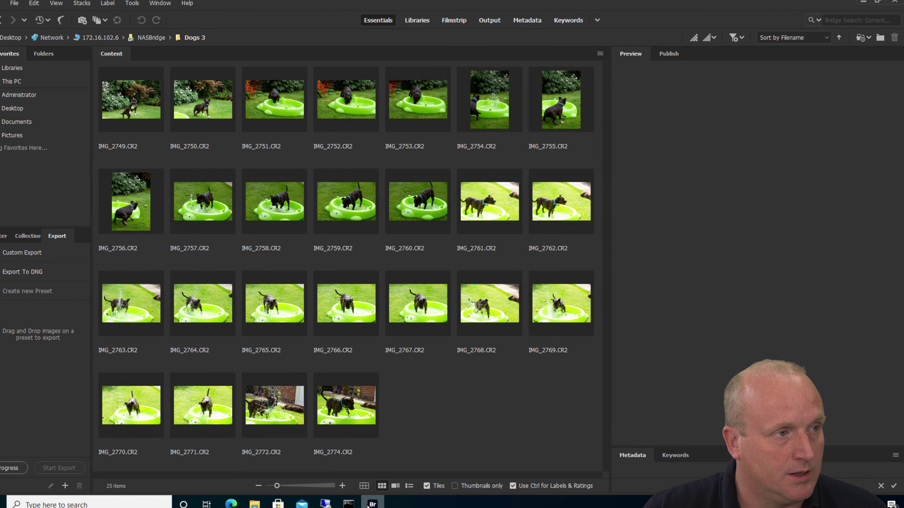
click(151, 37)
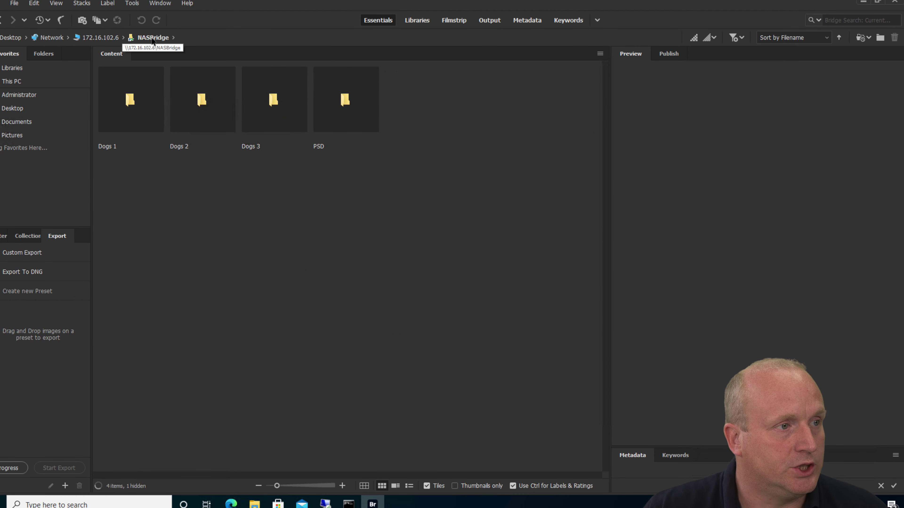
double_click(277, 113)
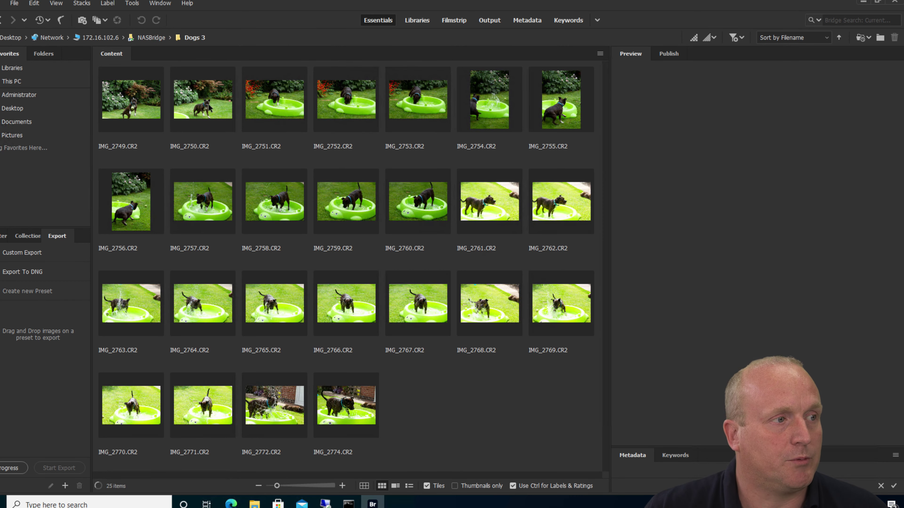
click(156, 105)
key(Right)
key(Right)
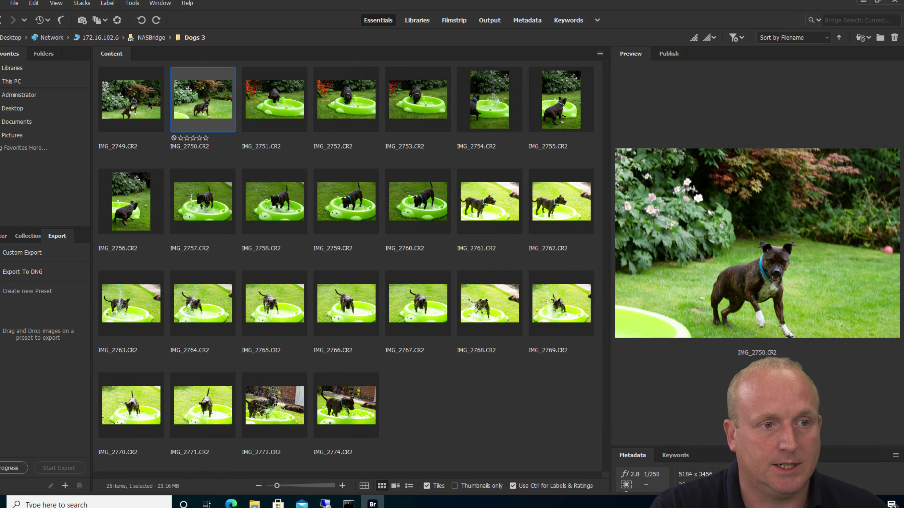
key(Right)
key(Right)
key(Right)
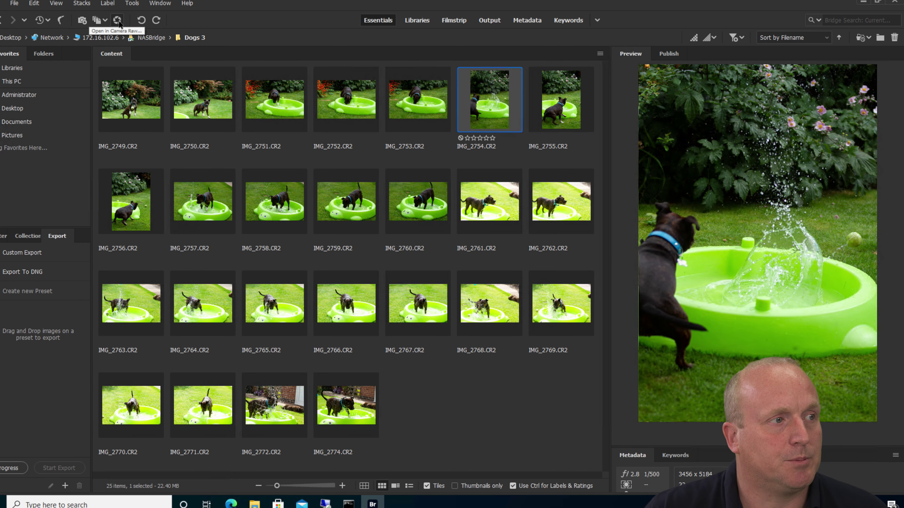
Open the Dogs 2 folder on the NASBridge share and preview a few photos starting with 1R1C3356.CR2.
click(151, 37)
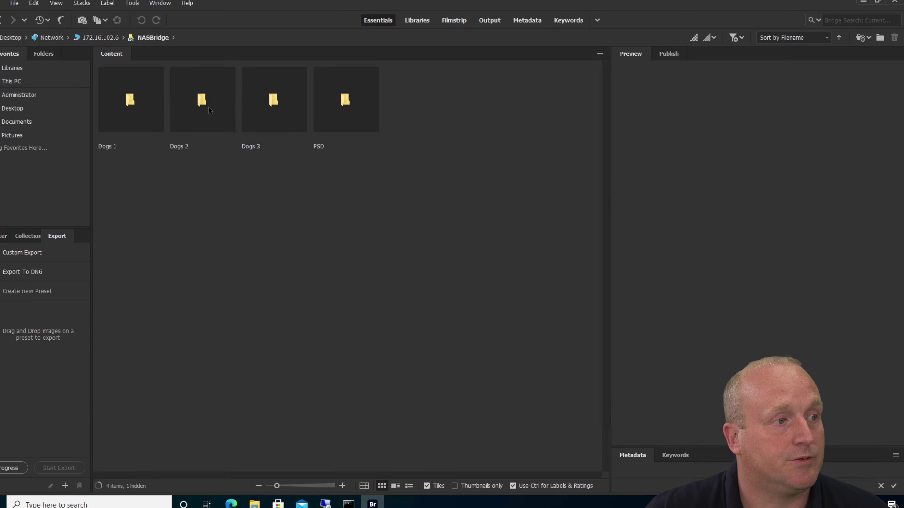
double_click(196, 106)
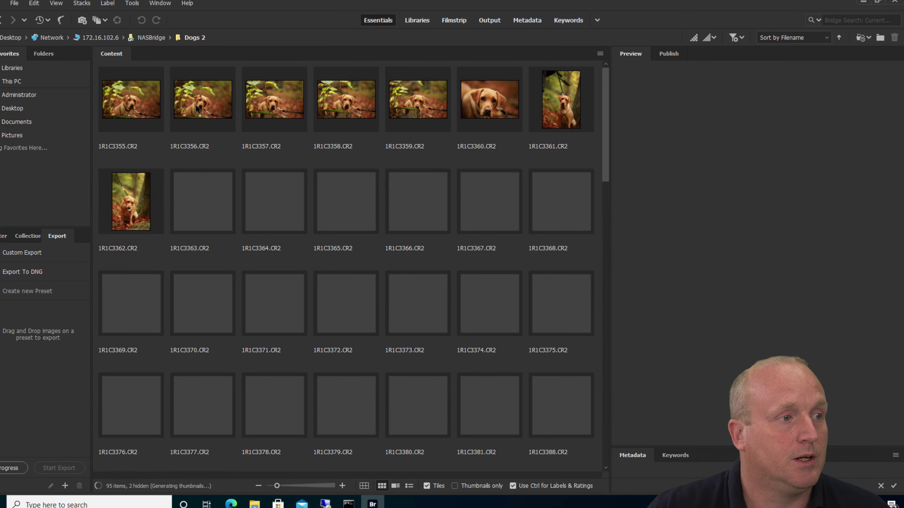
click(205, 108)
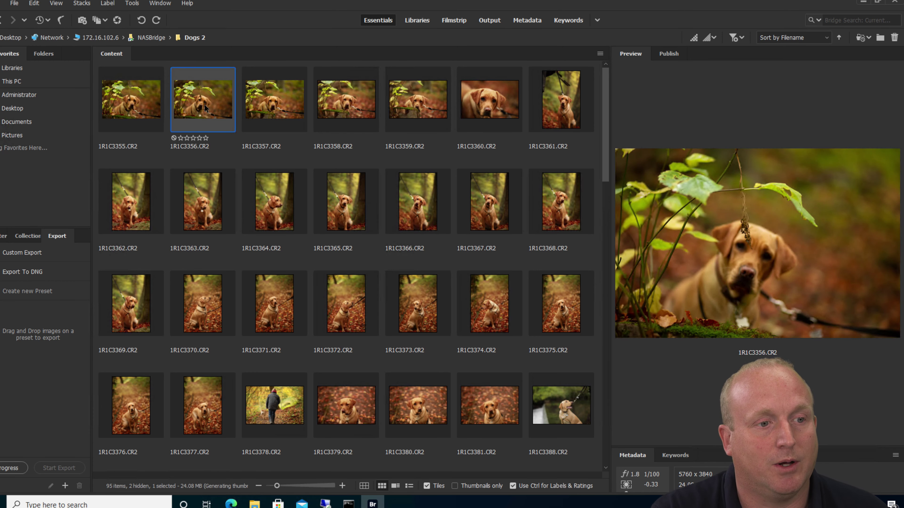
key(Right)
key(Right)
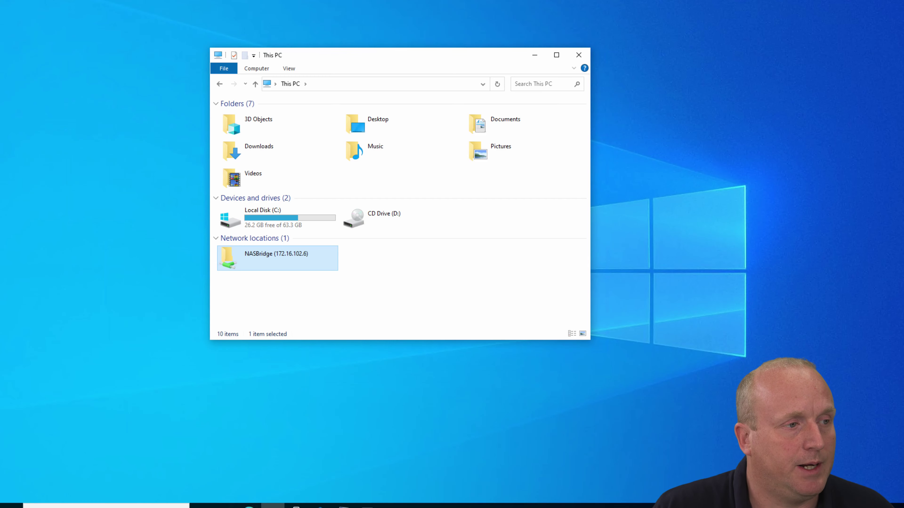
View the folders inside the NASBridge network location in File Explorer, and return to This PC.
double_click(273, 257)
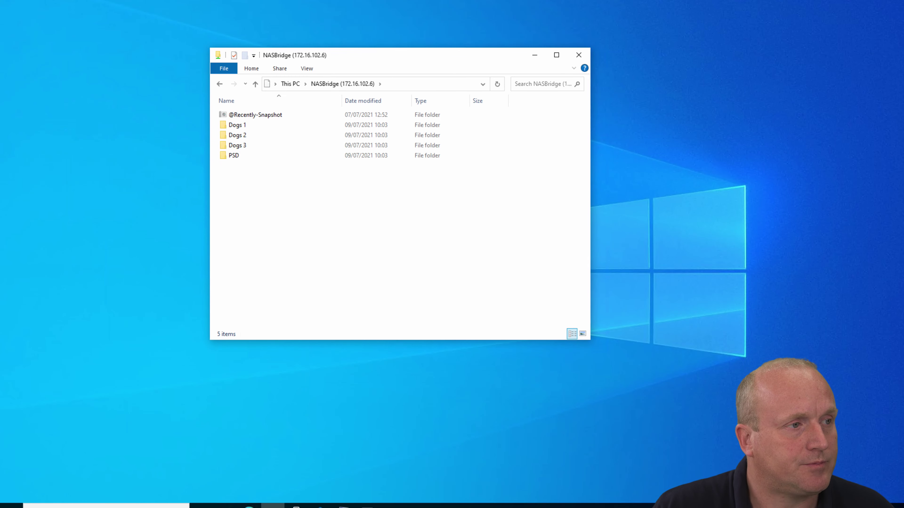
click(291, 83)
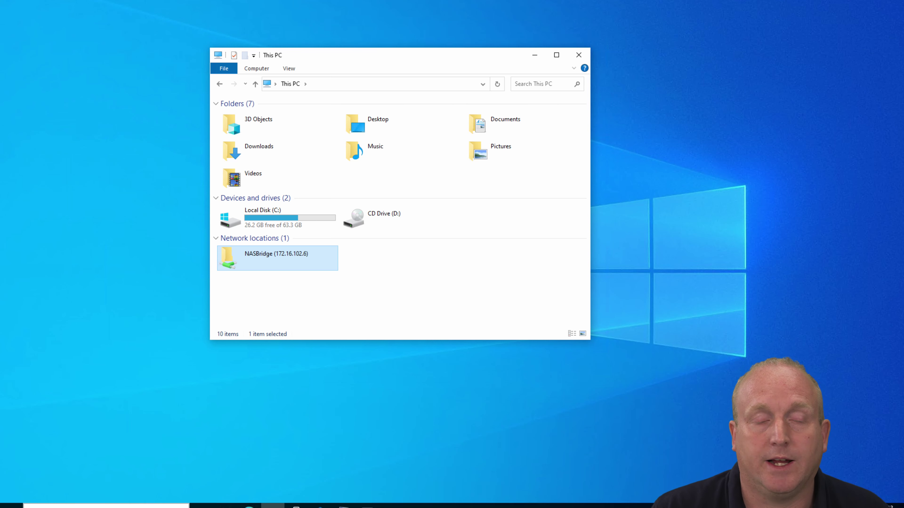
Find the RamDisk Configuration app through Windows search and launch it.
key(super+s)
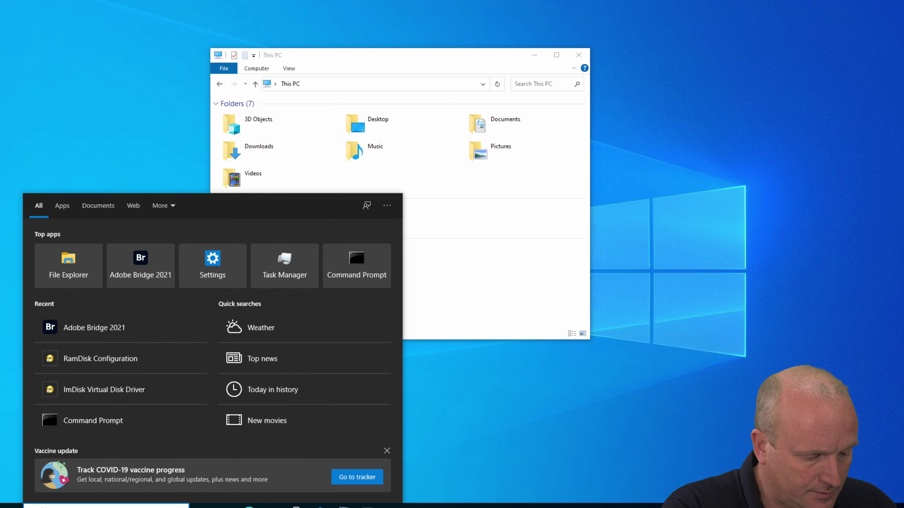
text(im)
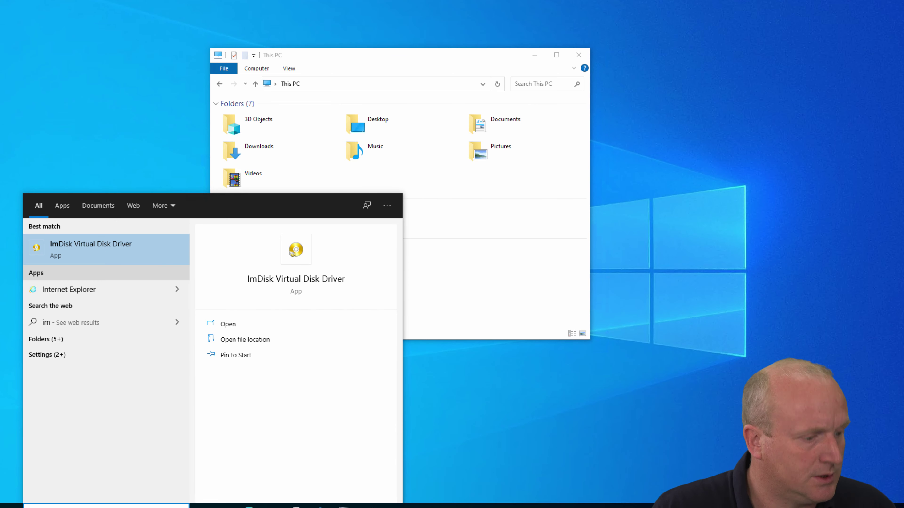
key(BackSpace)
key(BackSpace)
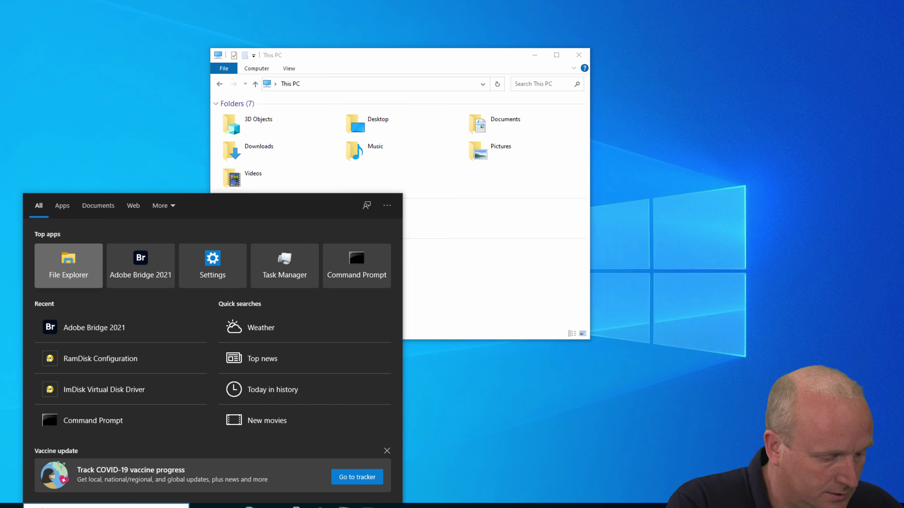
text(ram)
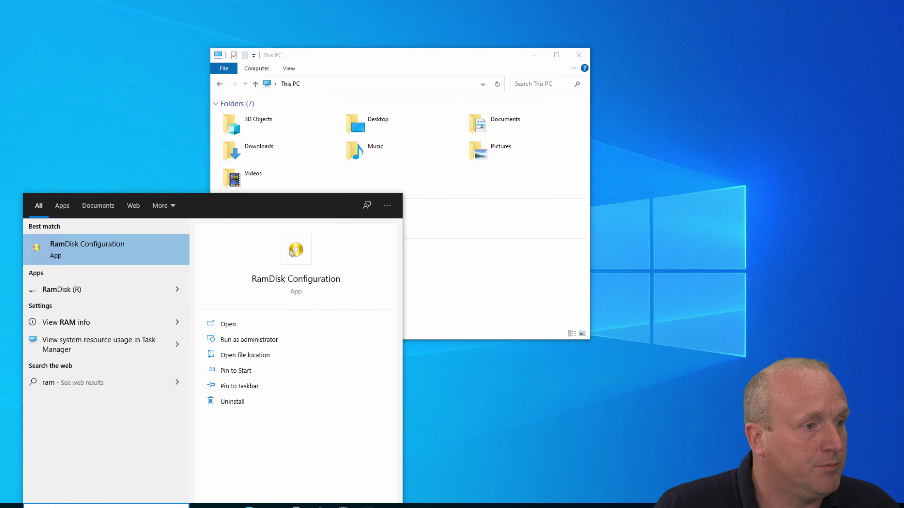
key(Return)
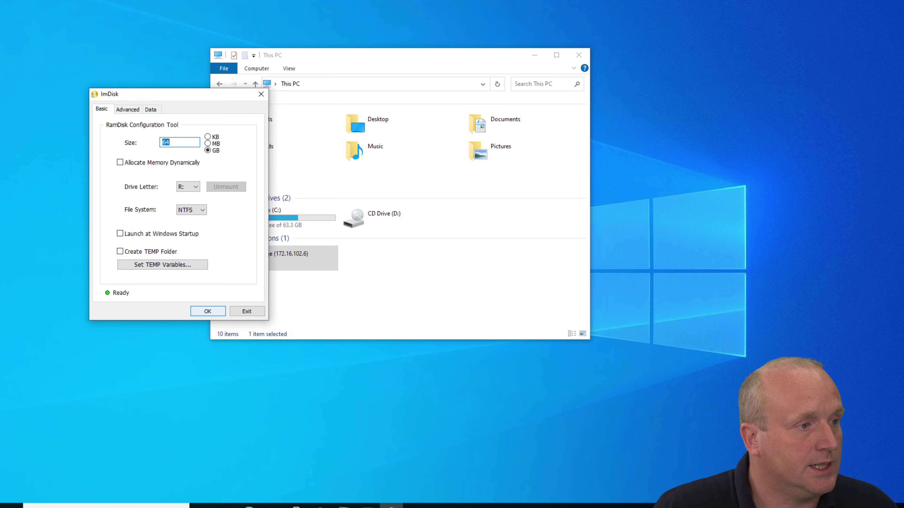
Create a 64 GB NTFS RAM disk with drive letter R:, and close its properties and the configuration tool.
click(207, 312)
key(Return)
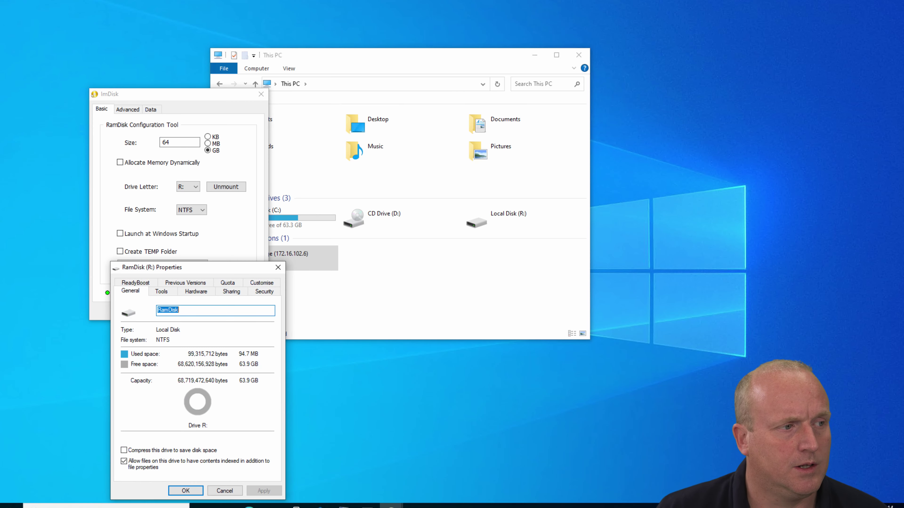
drag(198, 268, 348, 198)
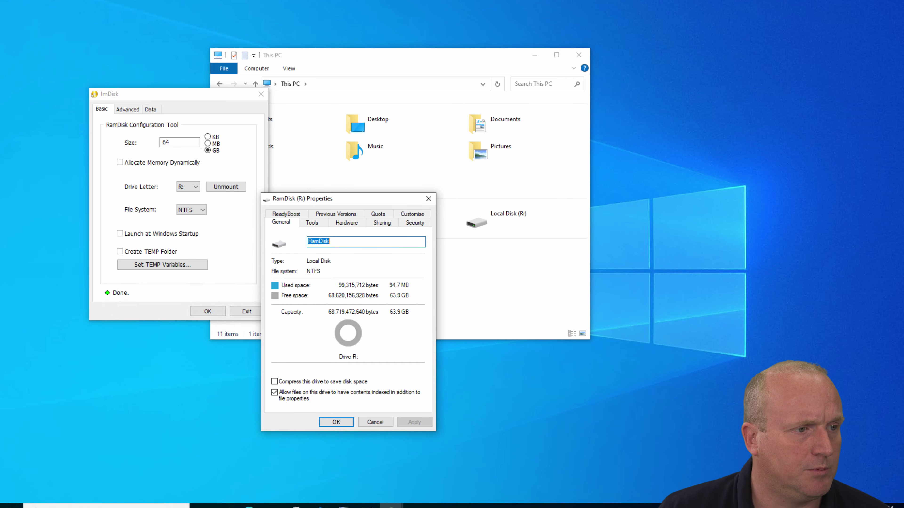
click(428, 198)
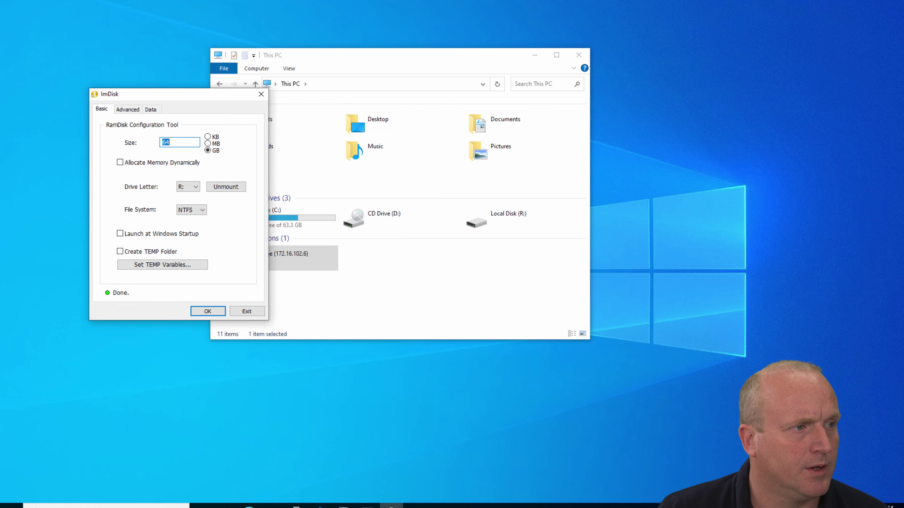
click(262, 93)
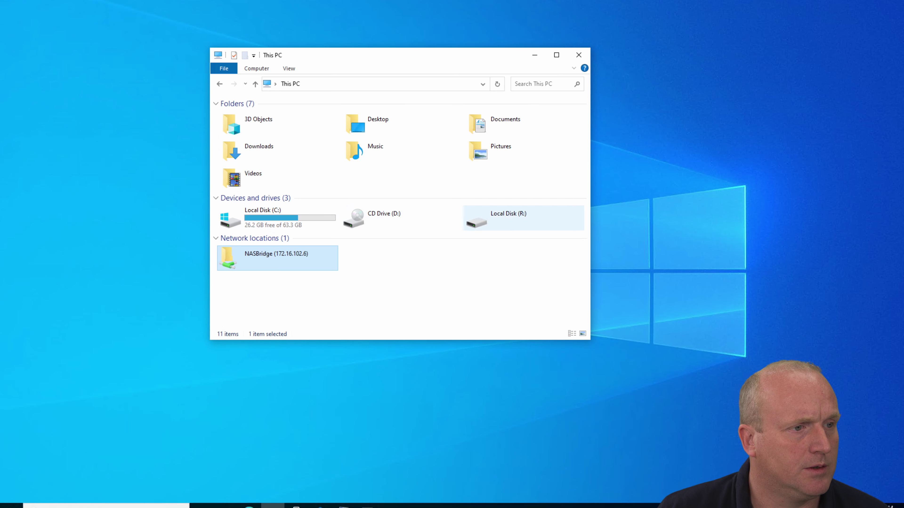
Copy the Dogs 1, Dogs 2, Dogs 3 and PSD folders from NASBridge to the root of RamDisk (R:).
key(Return)
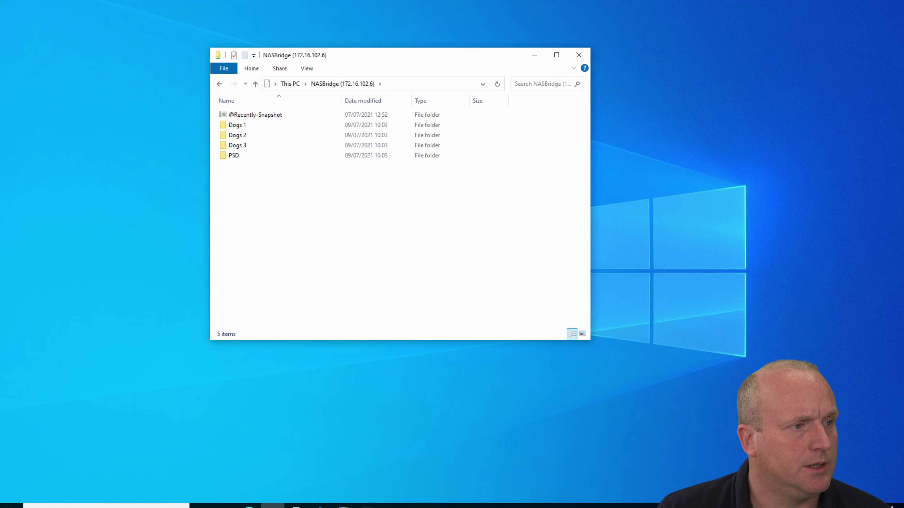
drag(272, 180, 233, 123)
right_click(244, 131)
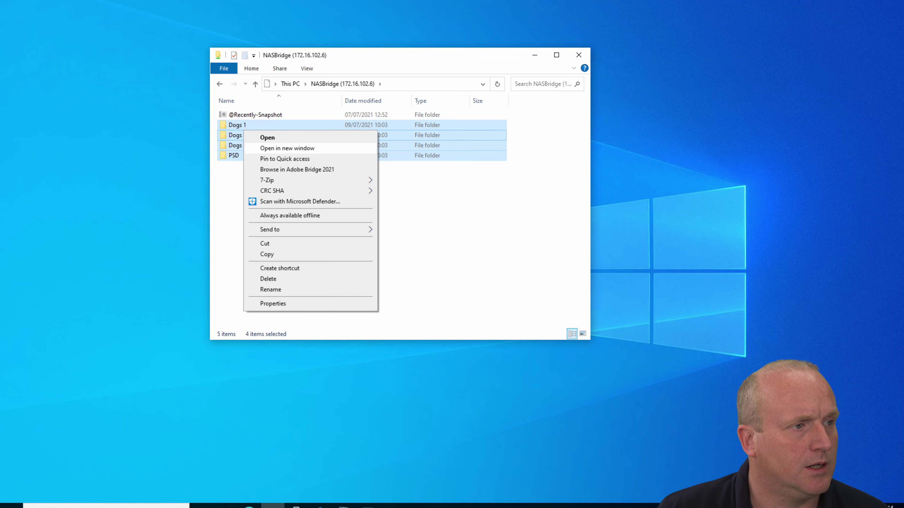
click(267, 254)
click(290, 84)
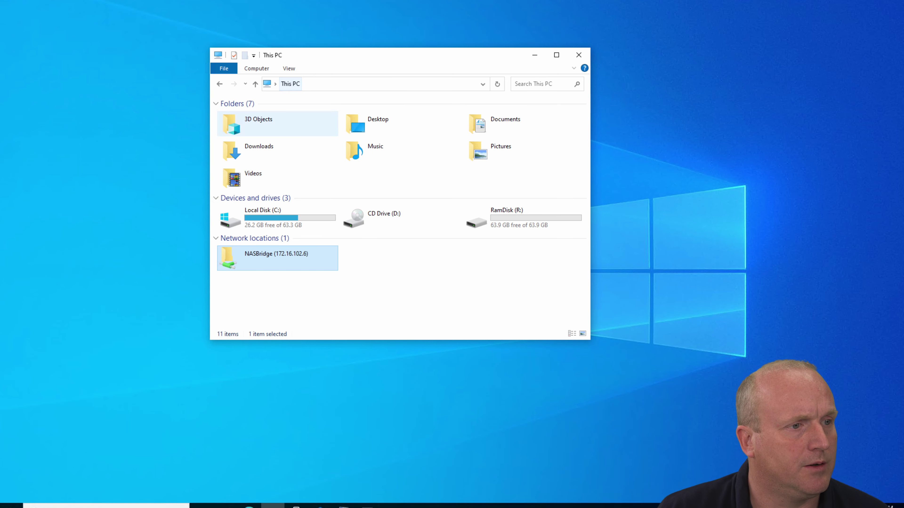
double_click(521, 217)
right_click(418, 205)
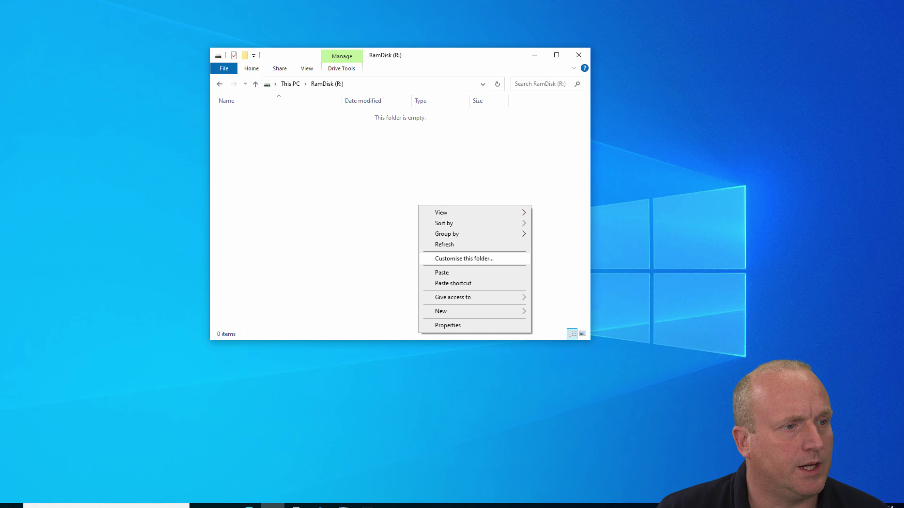
click(438, 272)
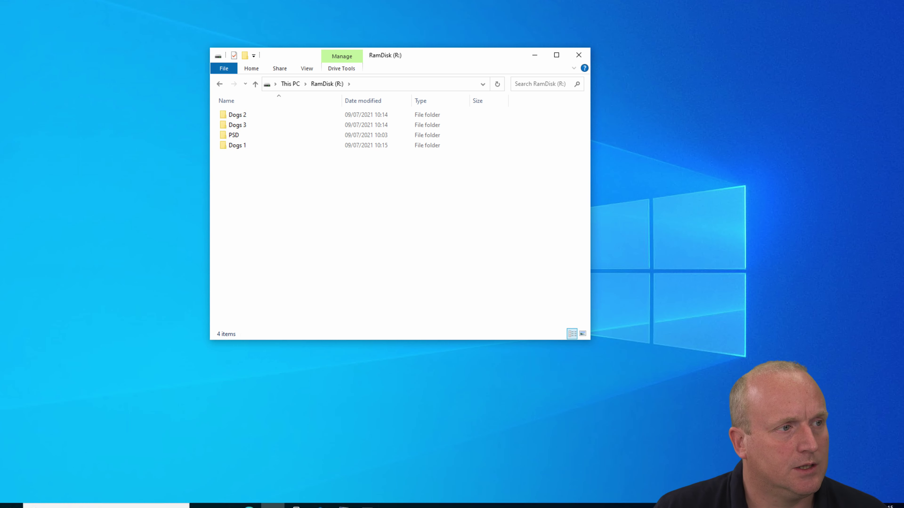
Copy the Dogs 1, Dogs 2, Dogs 3 and PSD folders into a new folder named demo on RamDisk (R:), and return to the drive's root.
drag(311, 212, 235, 117)
right_click(237, 119)
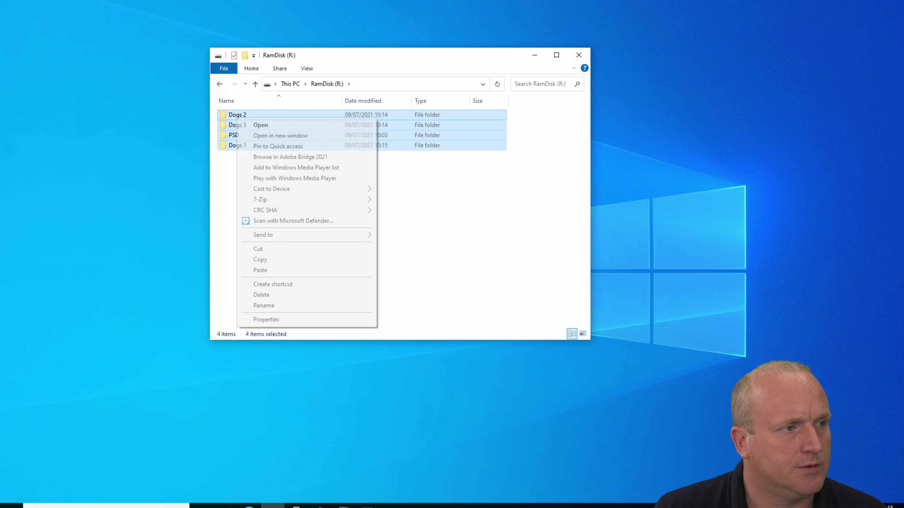
click(260, 260)
right_click(260, 235)
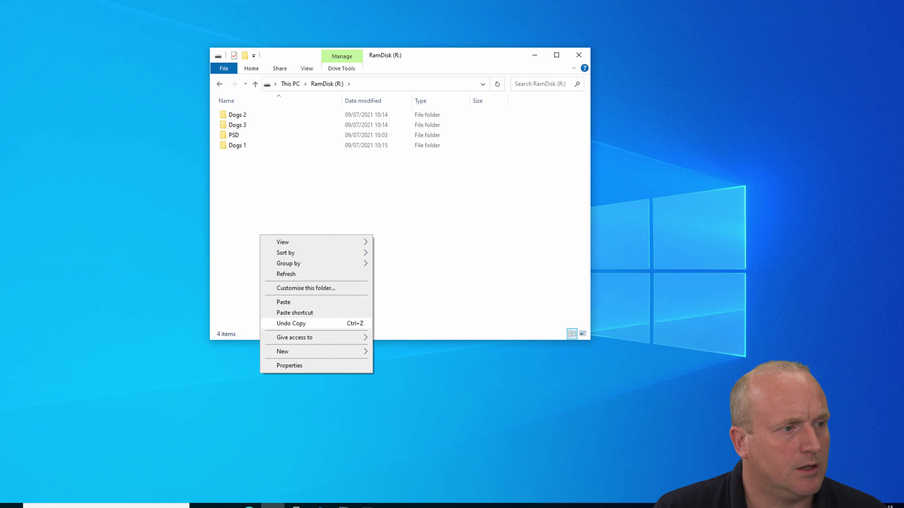
mouse_move(313, 352)
click(391, 351)
text(d)
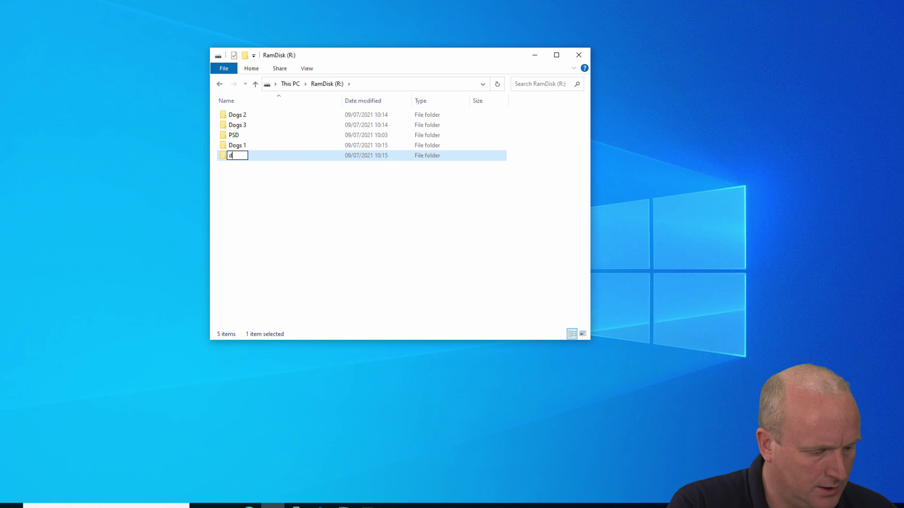
text(emo)
key(Return)
key(Return)
right_click(354, 193)
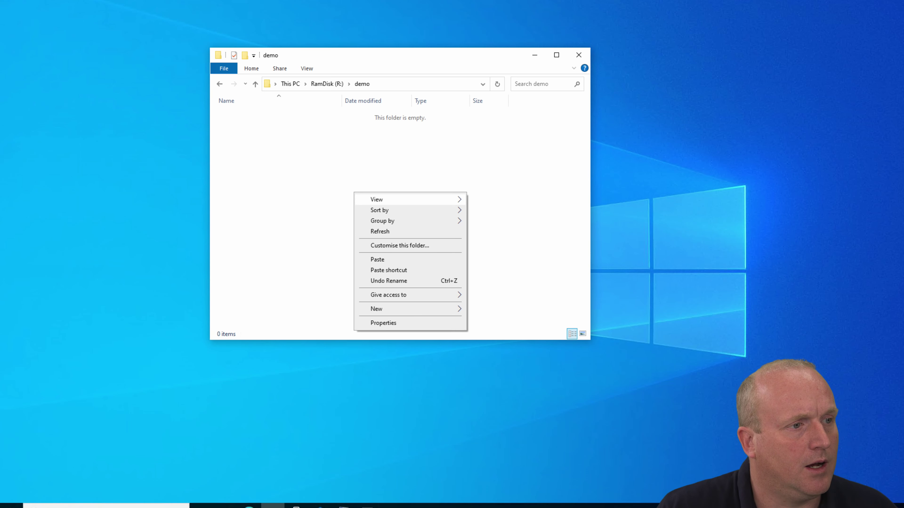
click(377, 260)
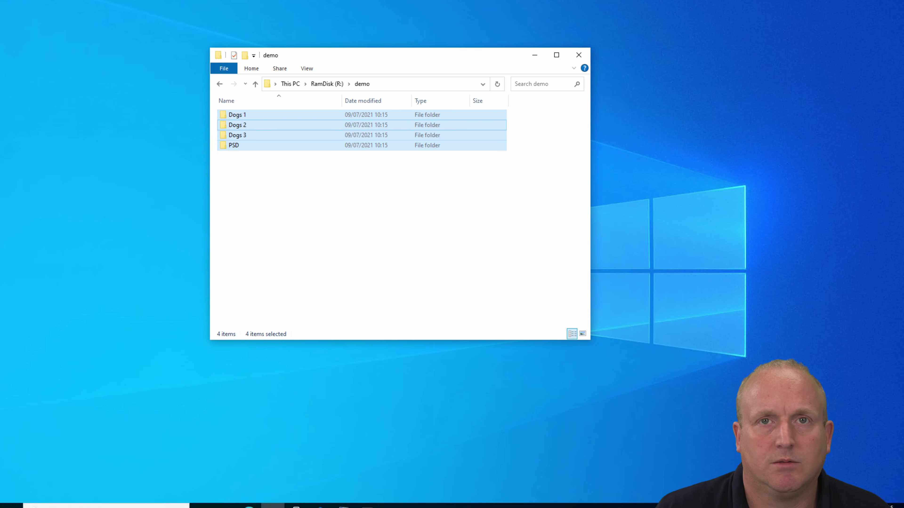
click(327, 83)
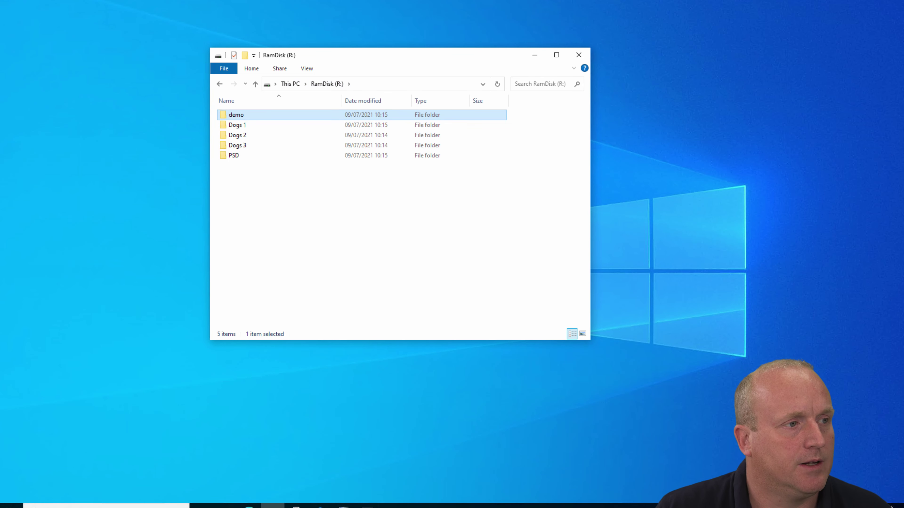
Find Adobe Bridge 2021 through Windows search and launch it.
click(105, 506)
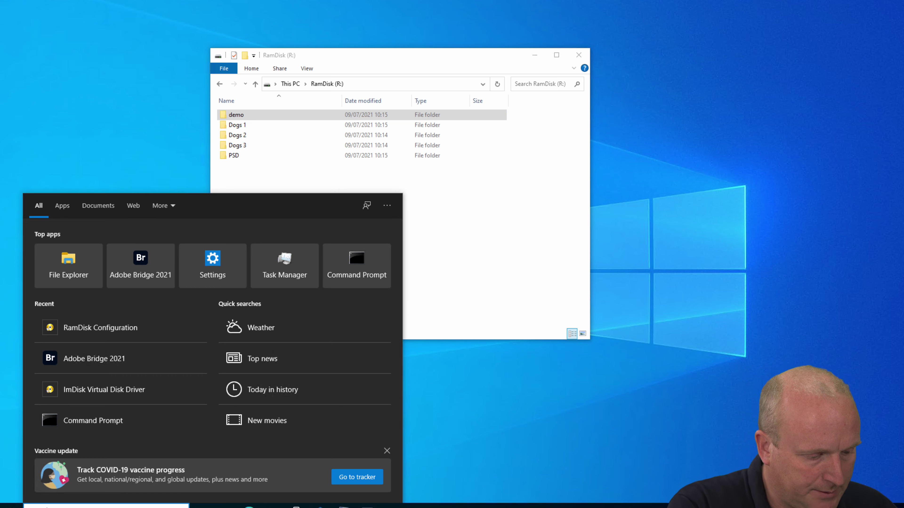
text(brsi)
key(BackSpace)
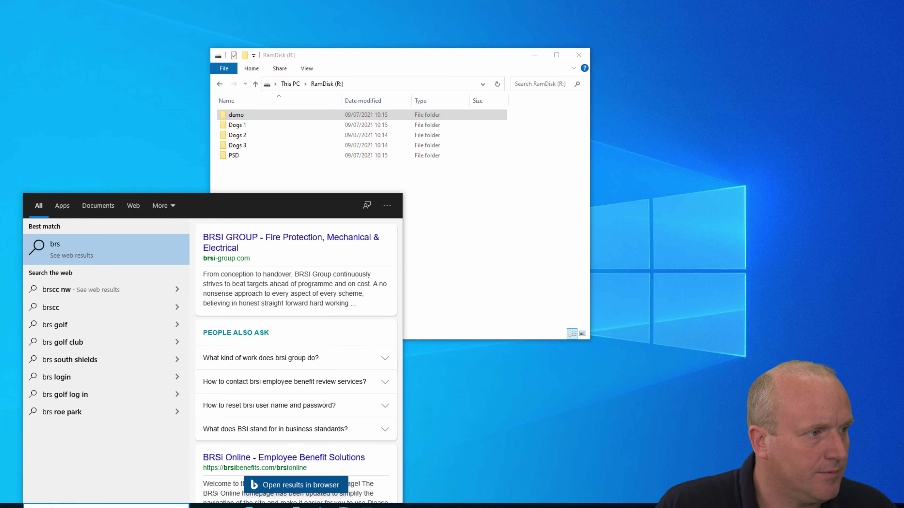
key(BackSpace)
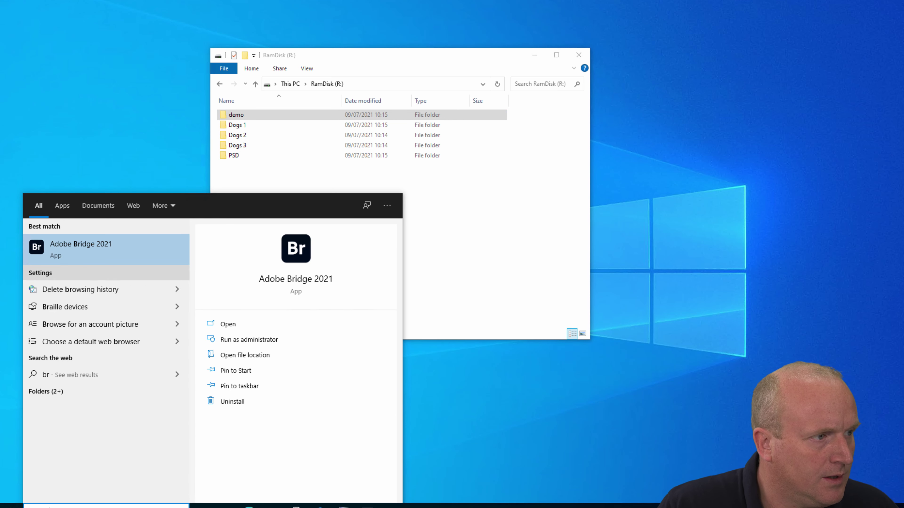
click(106, 250)
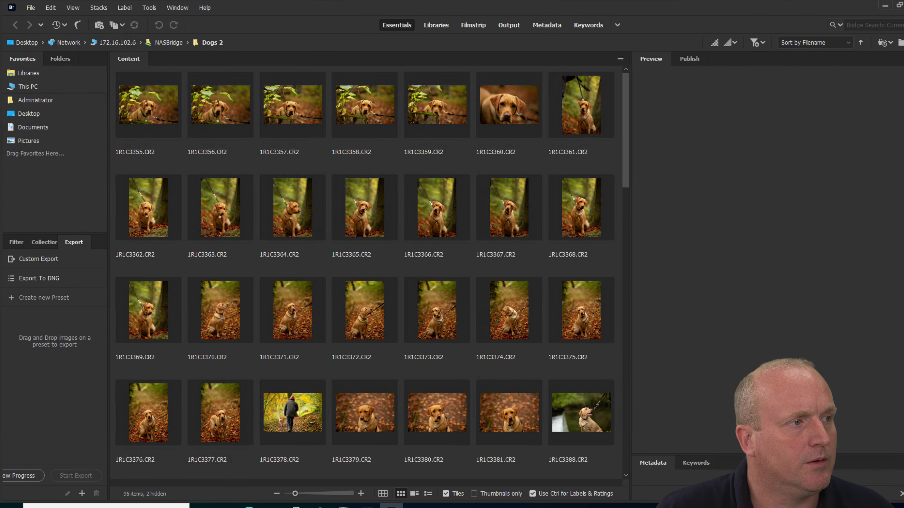
Browse the Dogs 2 folder on RamDisk (R:) in Bridge and preview photos 1R1C3369.CR2 through 1R1C3372.CR2.
click(28, 86)
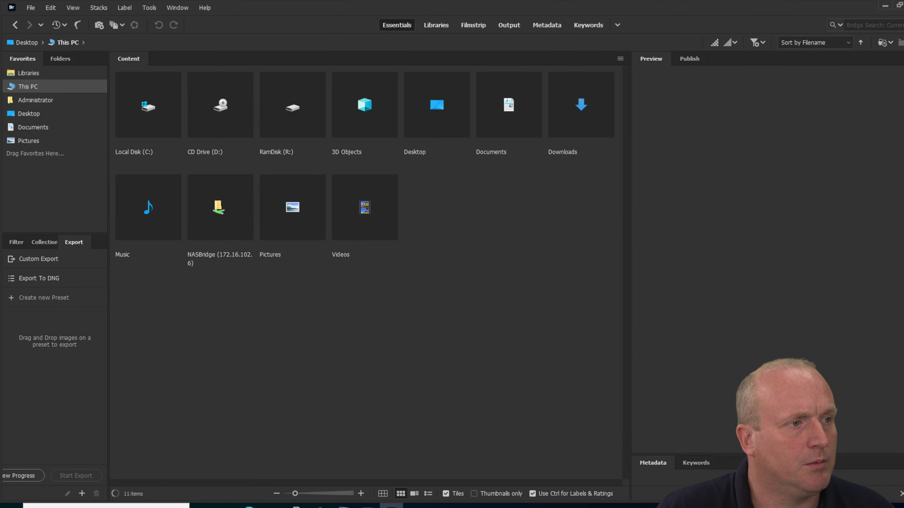
double_click(292, 105)
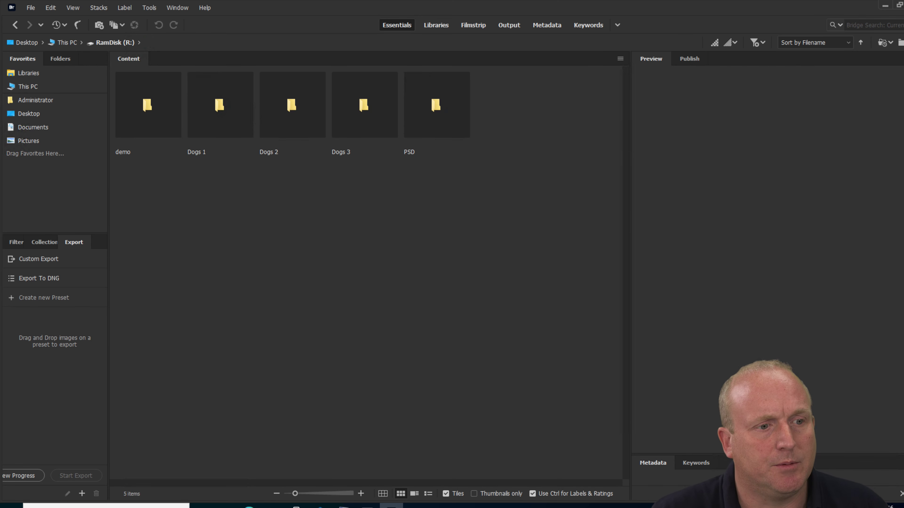
double_click(292, 105)
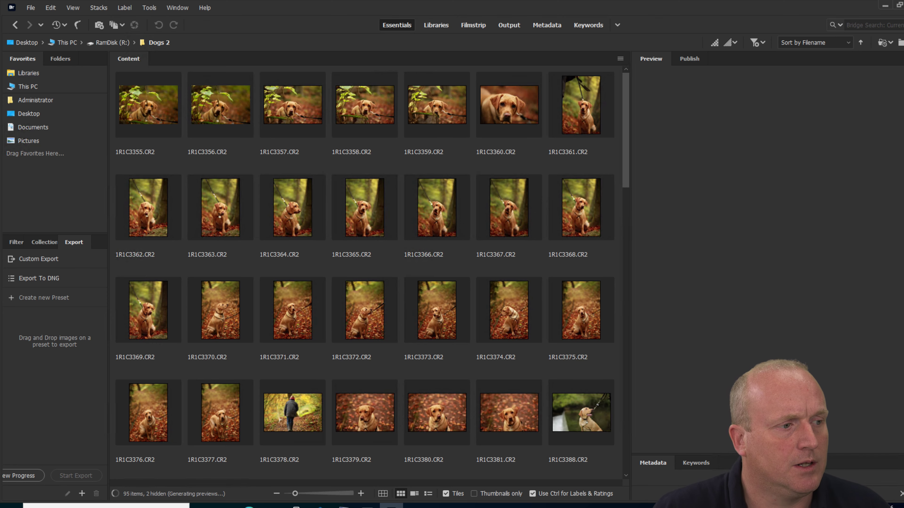
scroll(366, 274, down, 5)
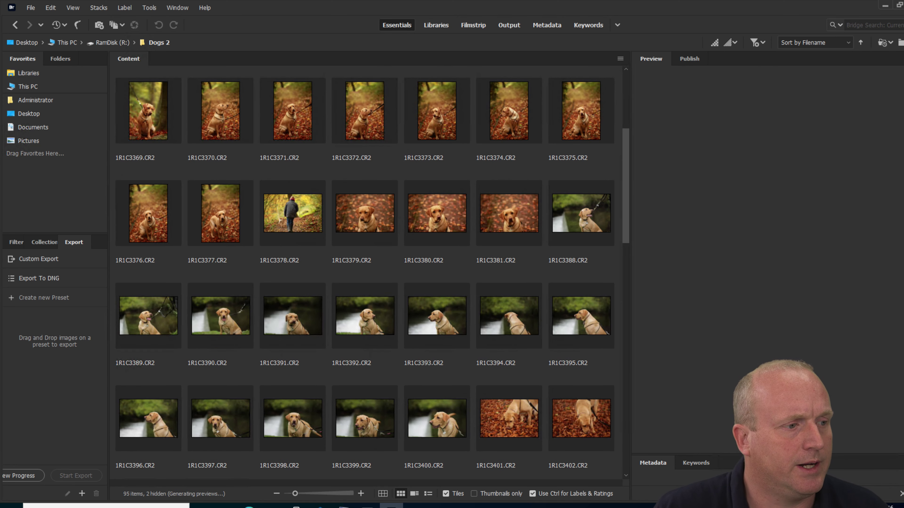
click(148, 111)
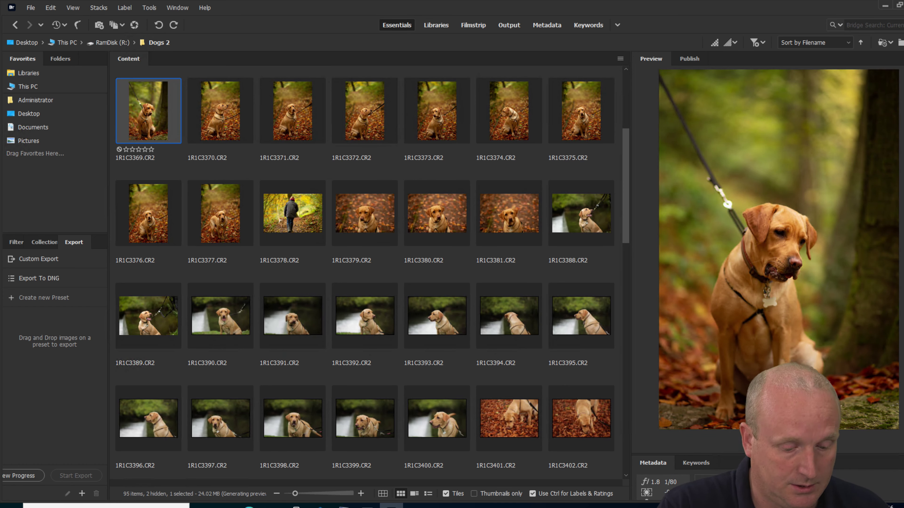
click(220, 110)
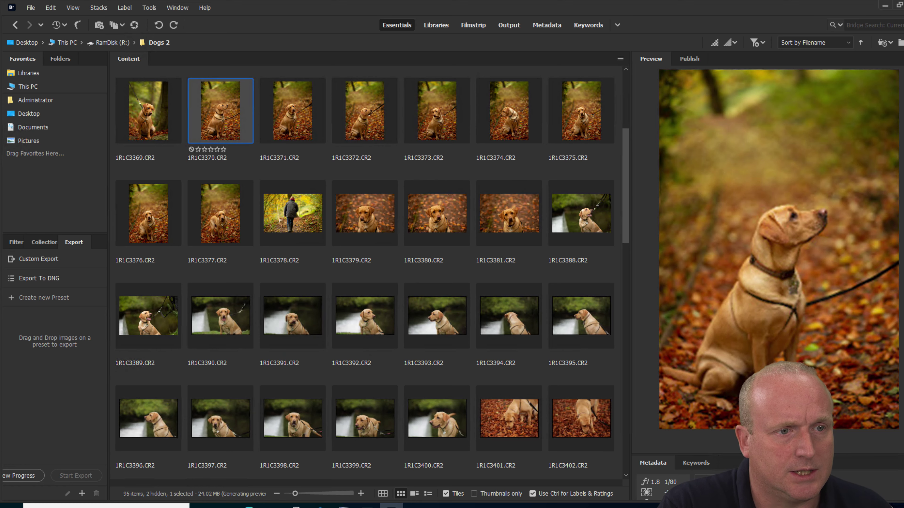
click(292, 110)
click(365, 111)
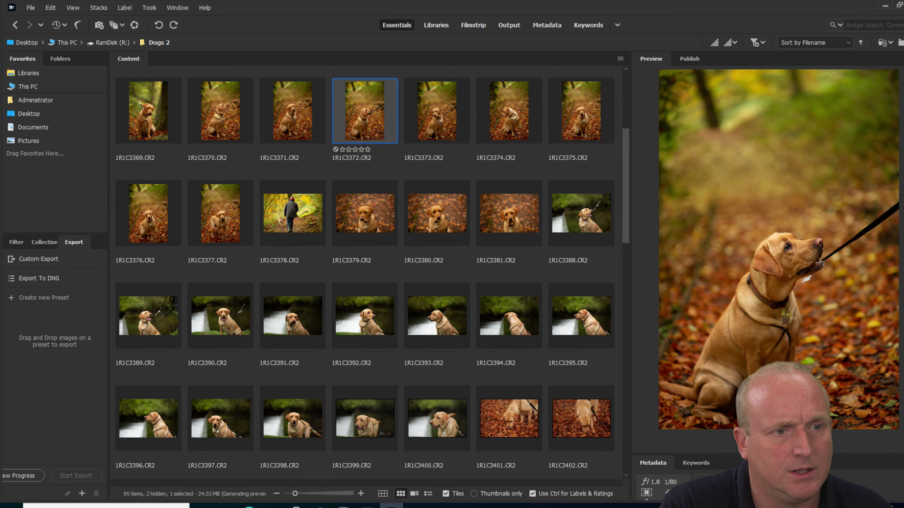
scroll(365, 271, down, 2)
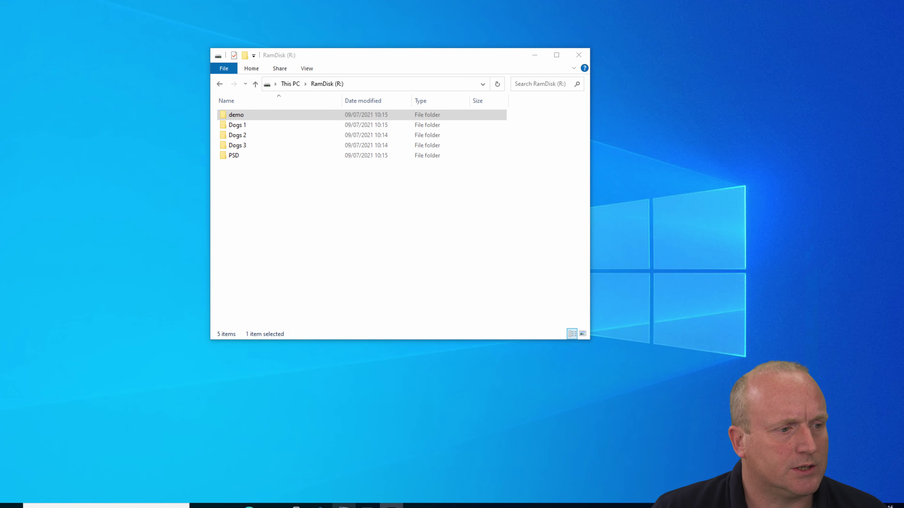
Switch to the 10.10.10.4 Remote Desktop session, show it full screen and close its Task Manager.
mouse_move(344, 506)
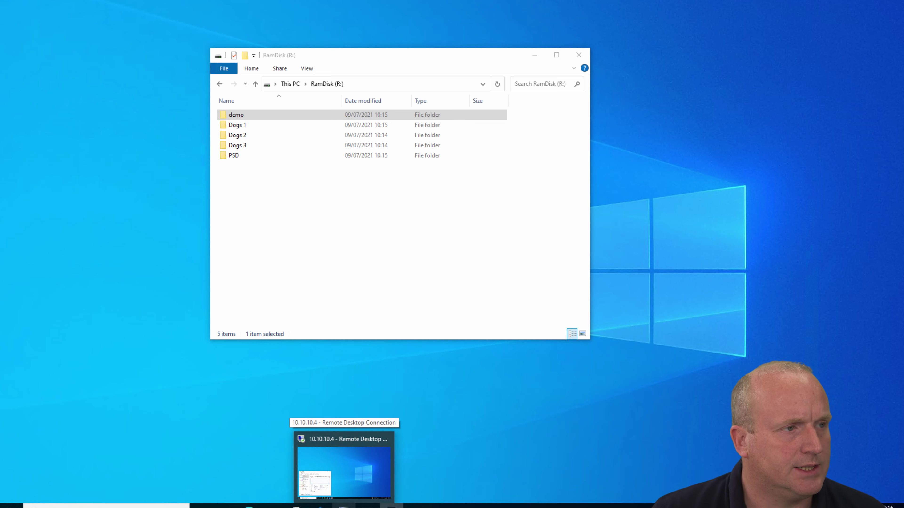
click(344, 470)
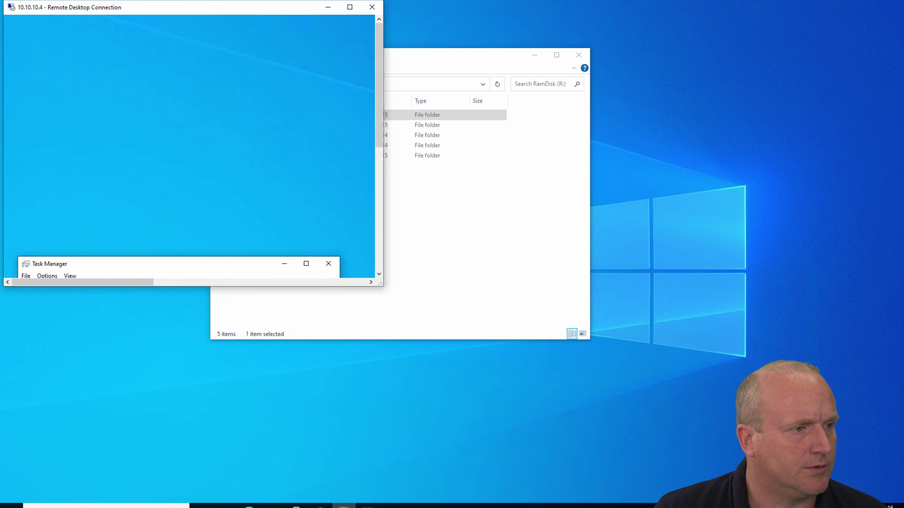
click(350, 7)
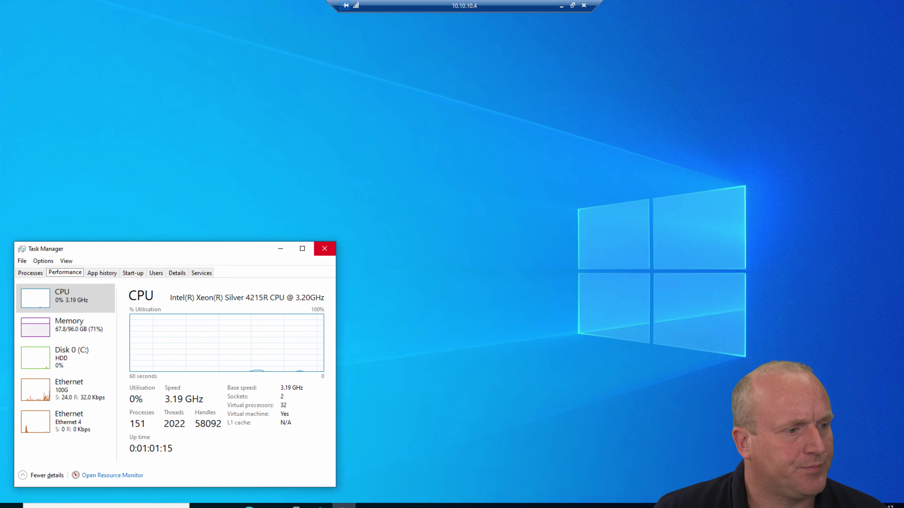
click(324, 248)
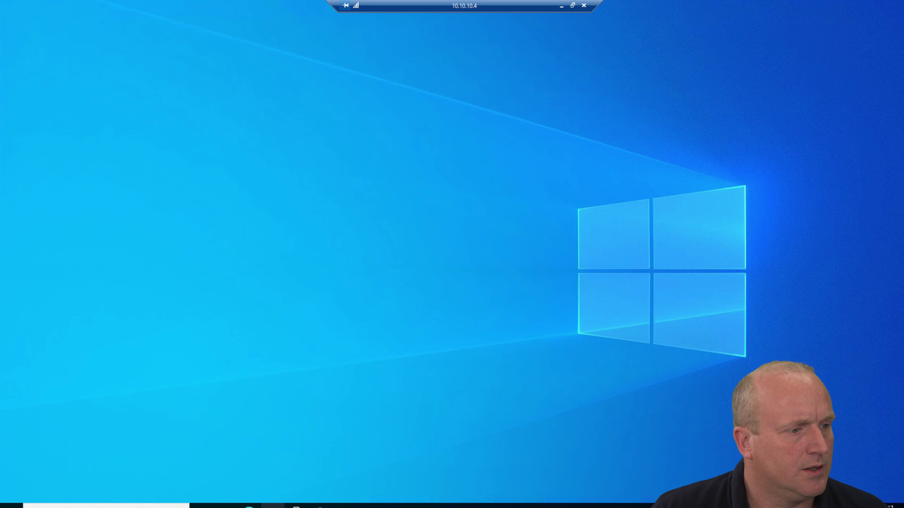
Open File Explorer at This PC in the remote session.
click(273, 505)
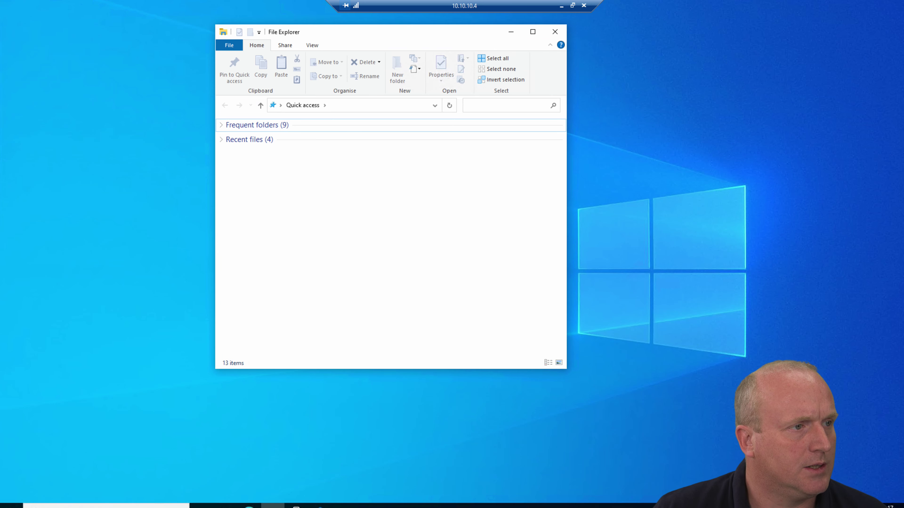
key(alt+d)
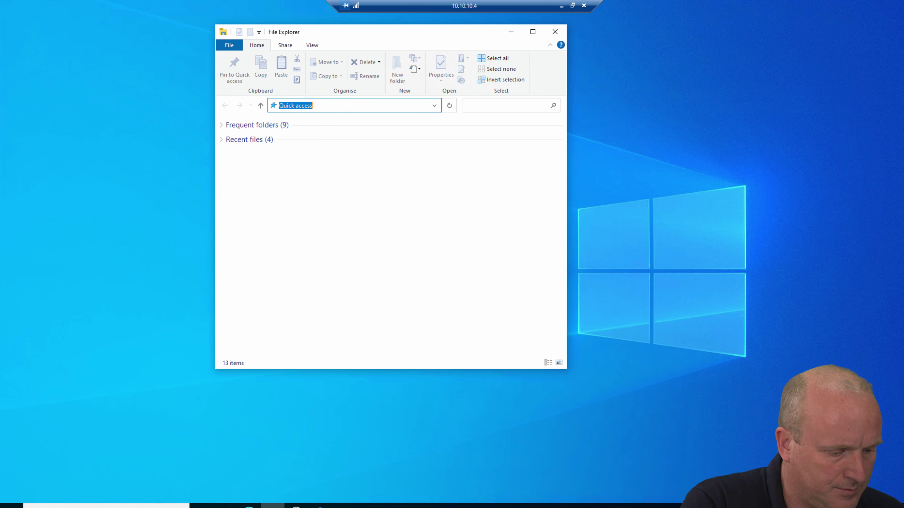
text(th)
key(Down)
key(Return)
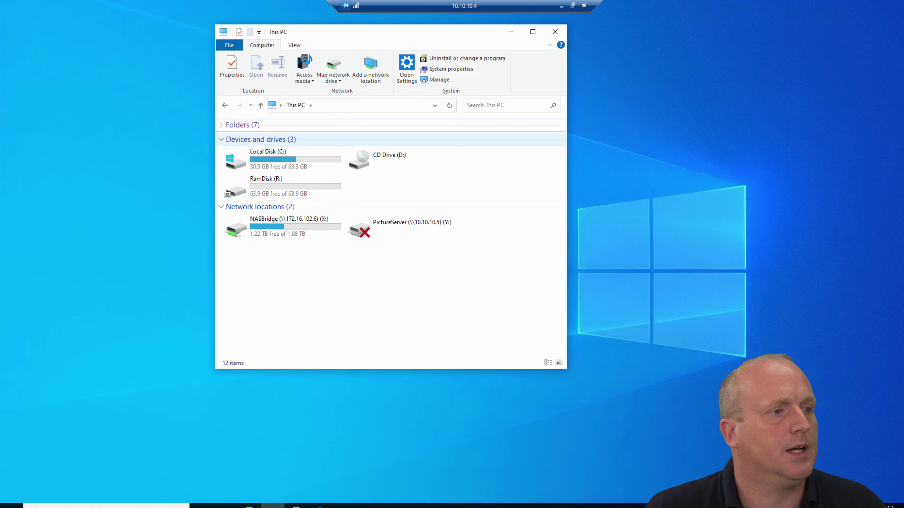
Check the contents of RamDisk (R:) and NASBridge (X:) on the remote machine, and return to This PC.
click(266, 185)
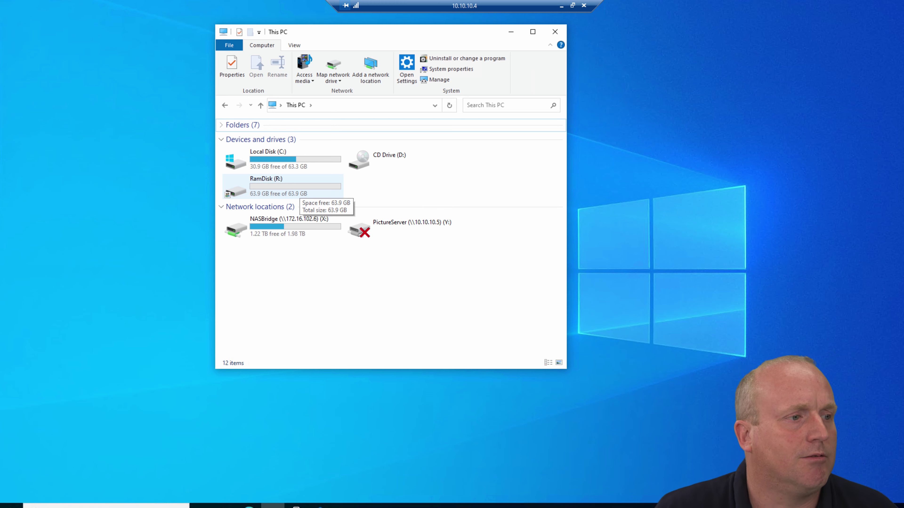
double_click(299, 191)
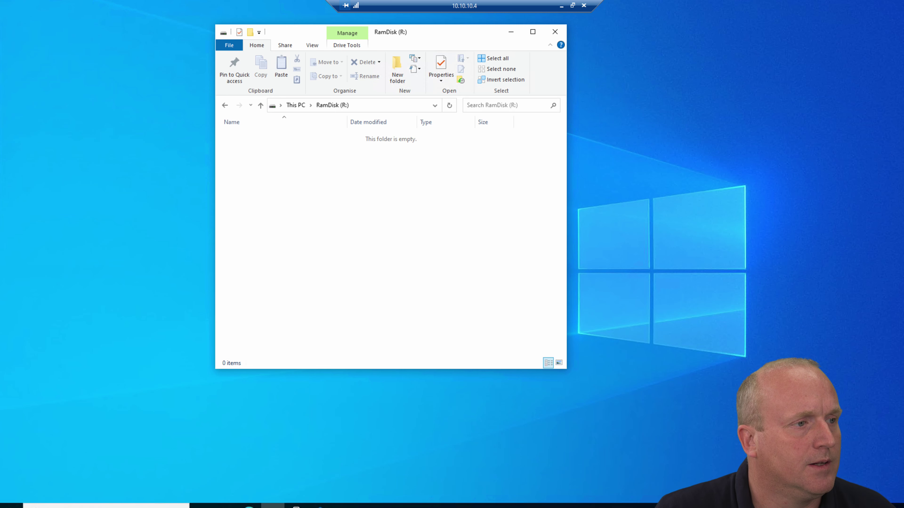
key(alt+Left)
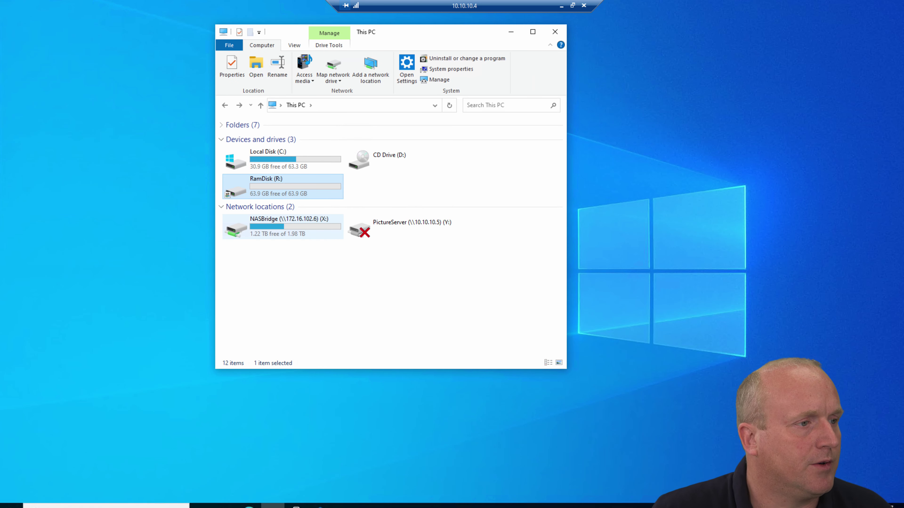
double_click(269, 232)
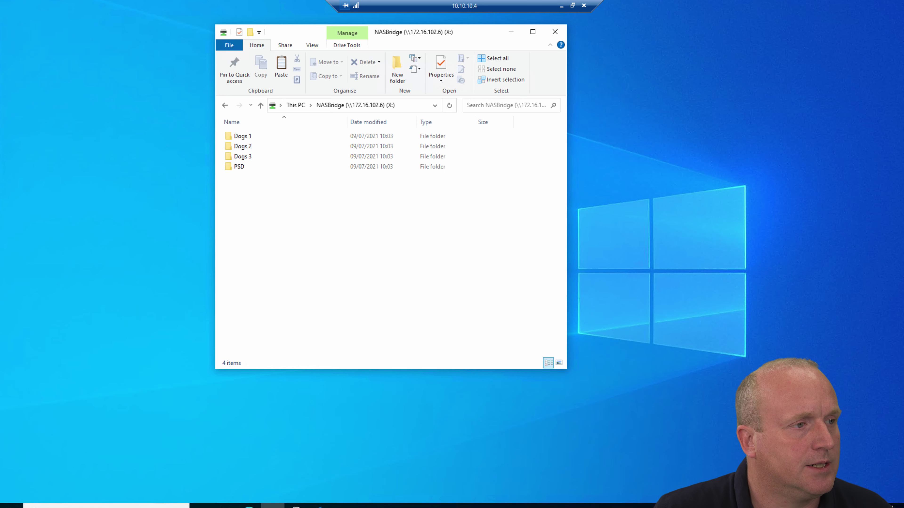
key(alt+Left)
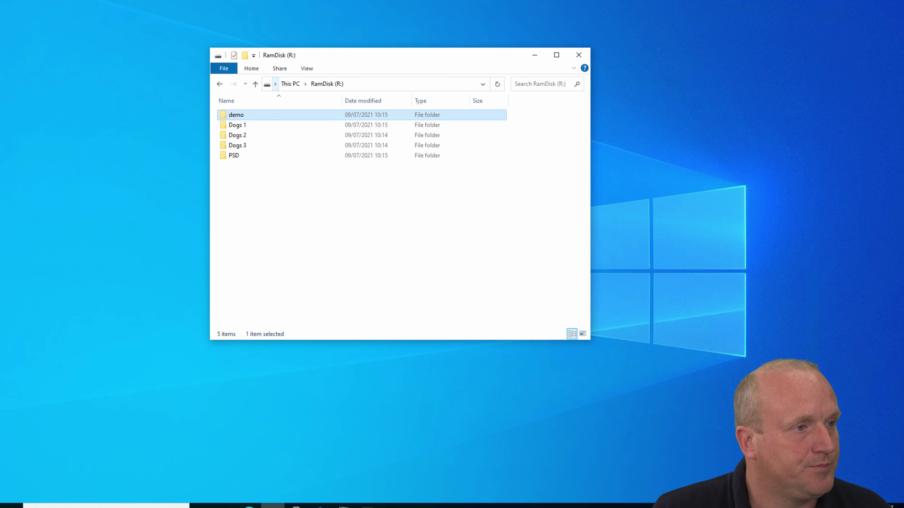
On the local machine, enable advanced sharing for RamDisk (R:) with the share name PictureServer.
click(291, 83)
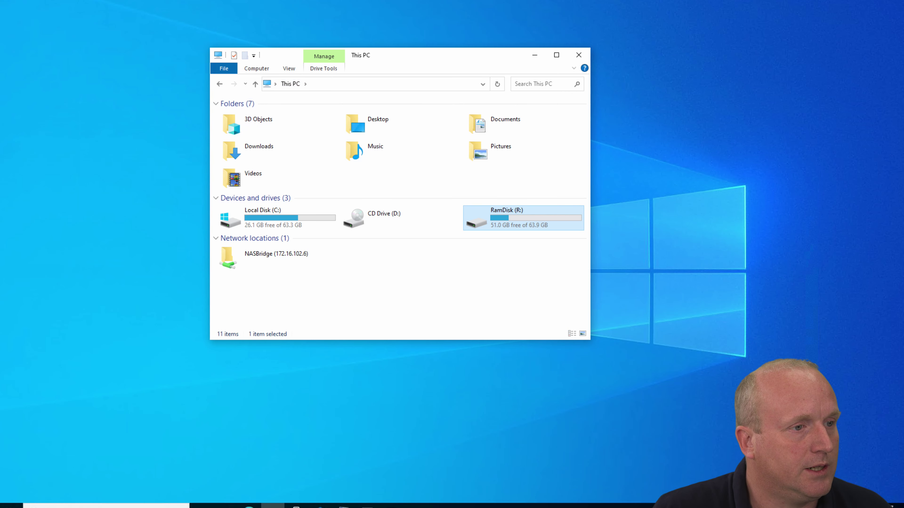
right_click(515, 220)
click(544, 415)
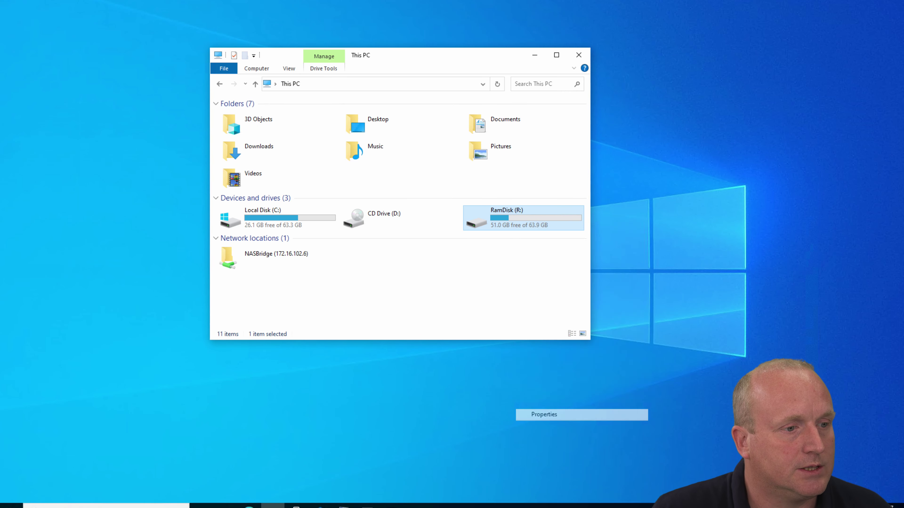
click(639, 252)
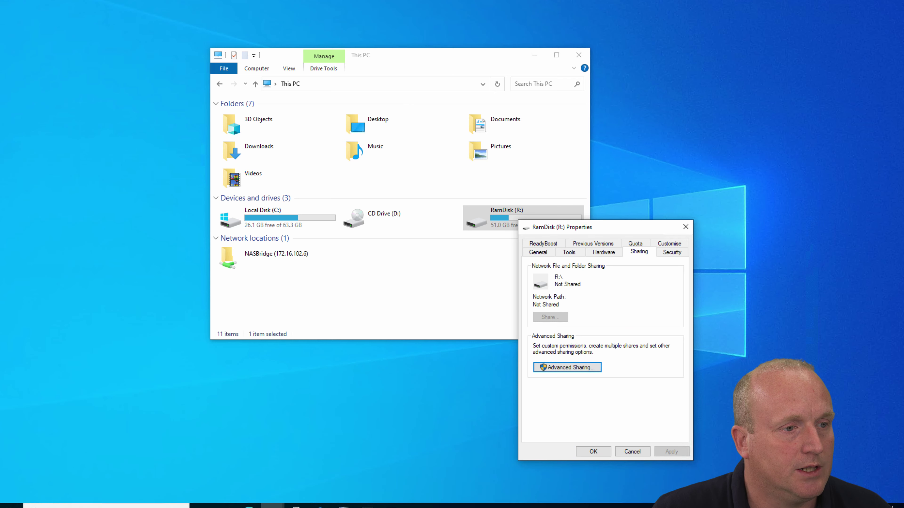
click(567, 367)
click(532, 260)
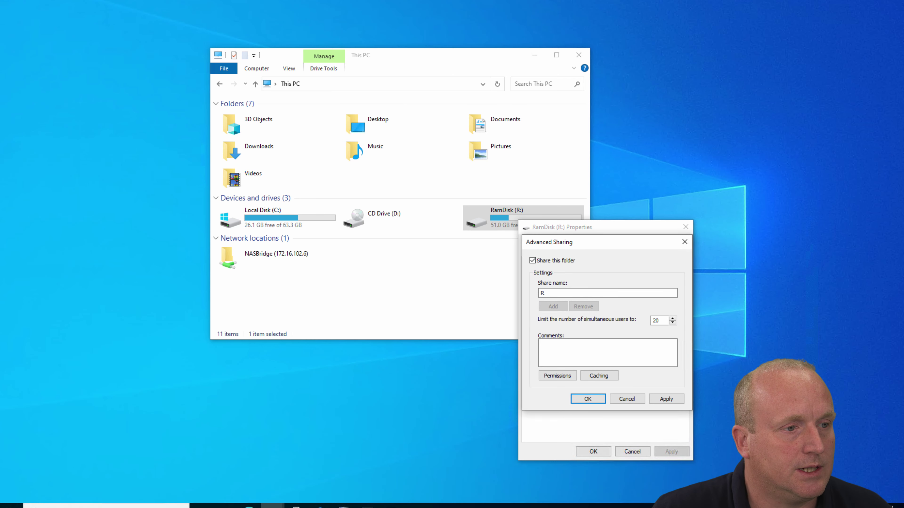
double_click(542, 293)
text(Pi)
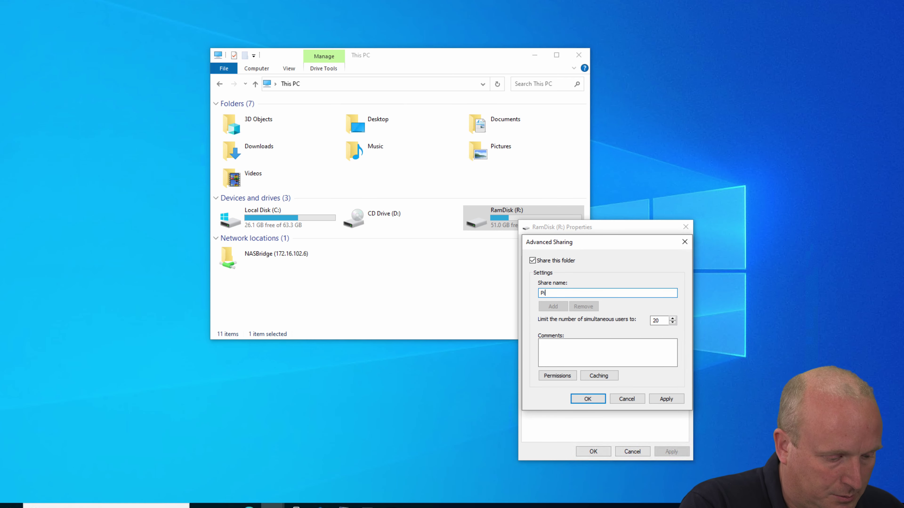
text(ctur)
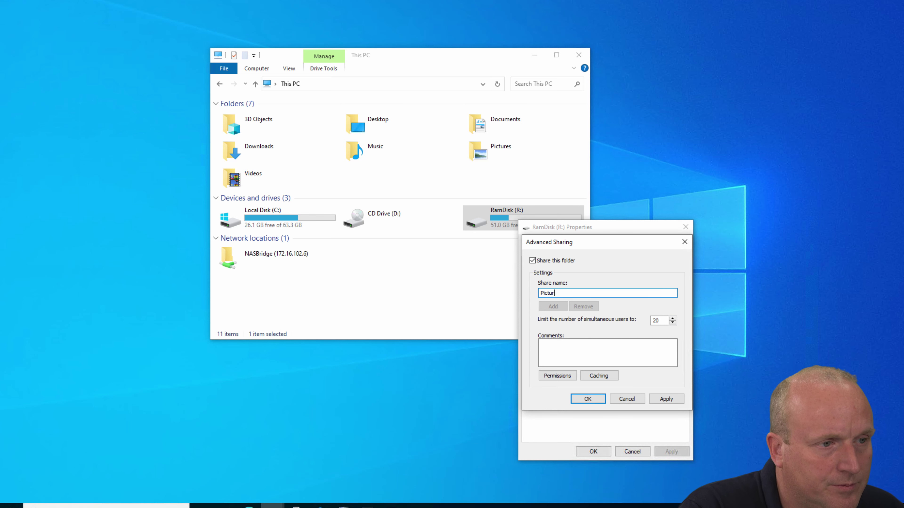
text(eSer)
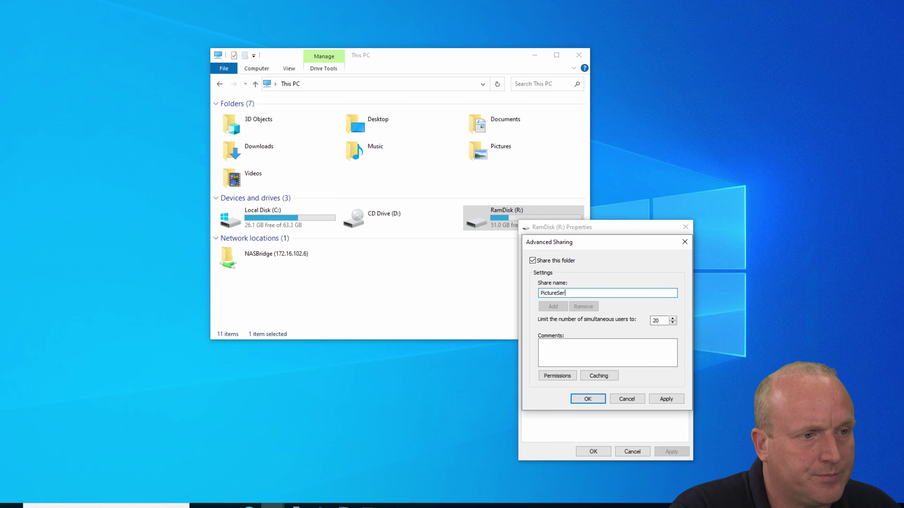
text(ver)
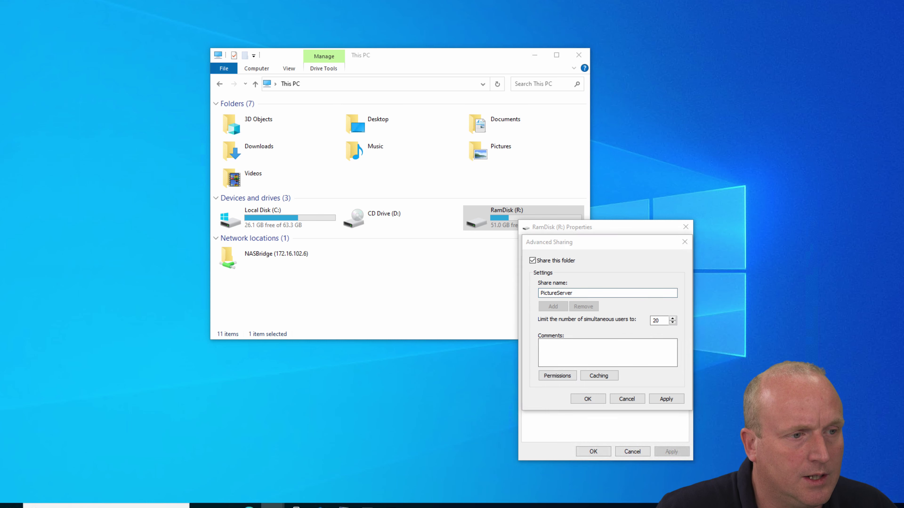
Allow Everyone Full Control on the PictureServer share, apply the sharing settings and close the drive's properties.
click(644, 366)
click(683, 451)
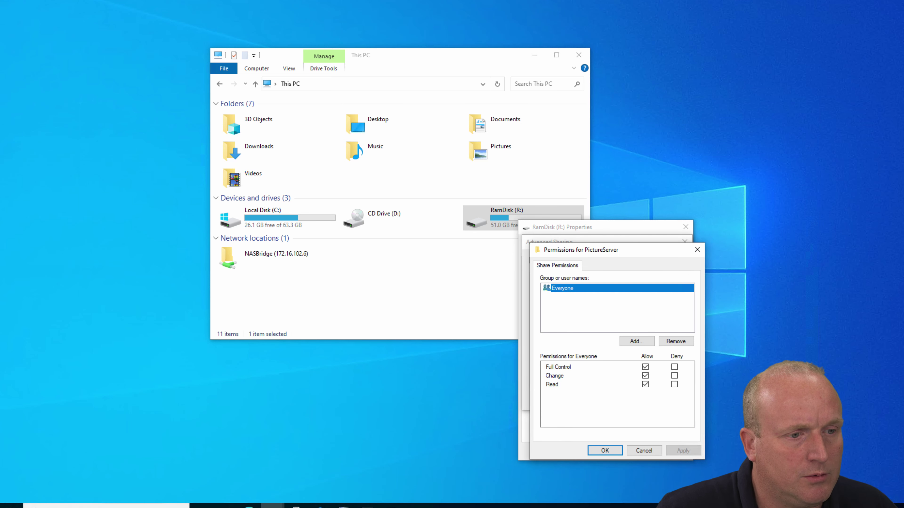
key(Return)
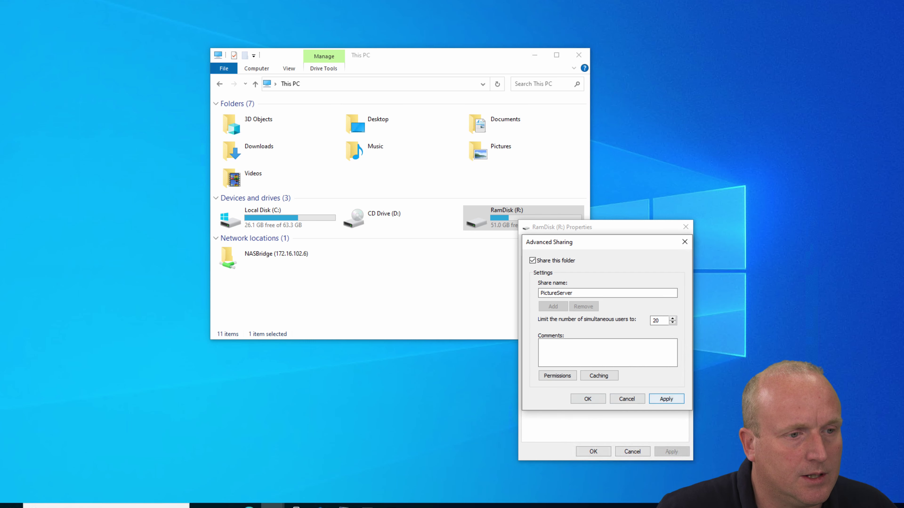
click(665, 398)
click(587, 399)
key(Return)
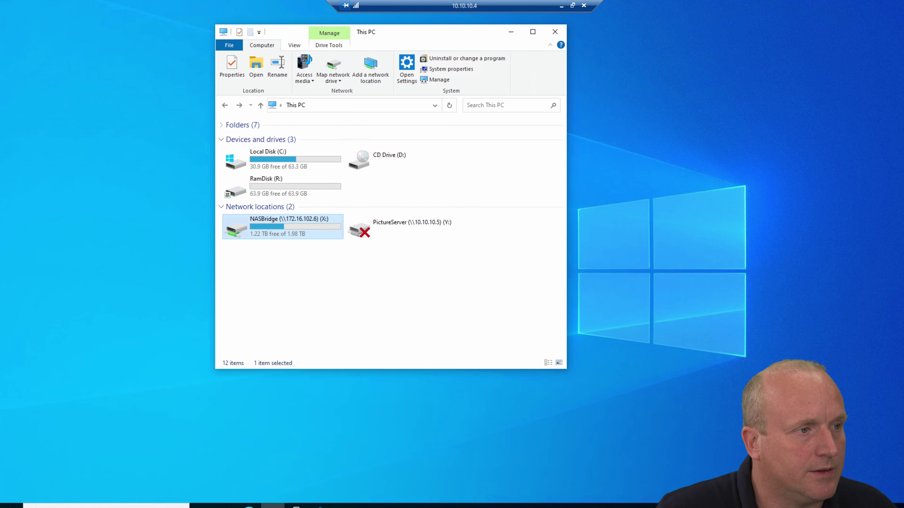
Copy the demo, Dogs 1, Dogs 2, Dogs 3 and PSD folders from PictureServer (Y:) to RamDisk (R:).
double_click(405, 226)
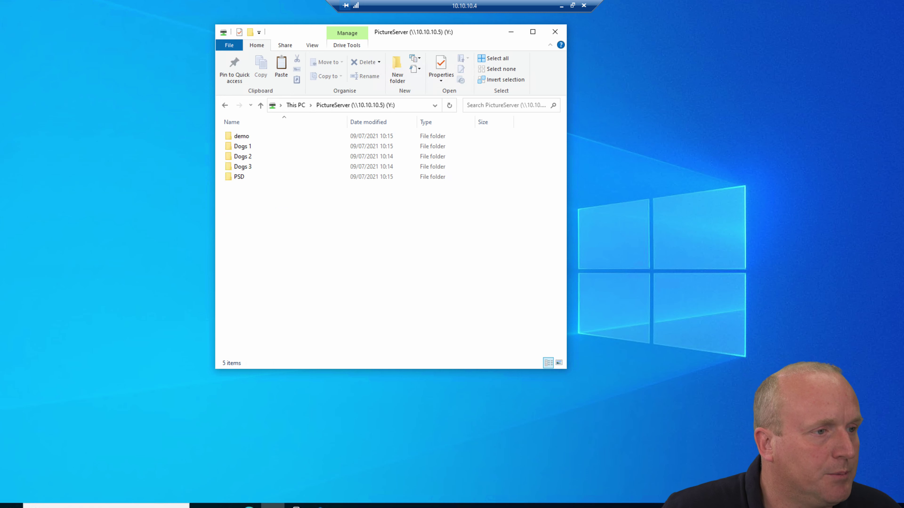
key(alt+Left)
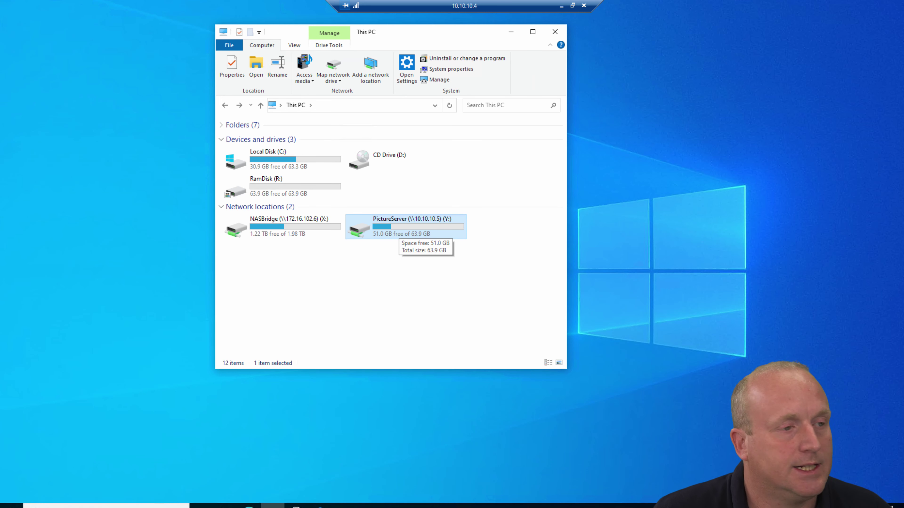
double_click(399, 232)
drag(331, 217, 227, 120)
right_click(240, 144)
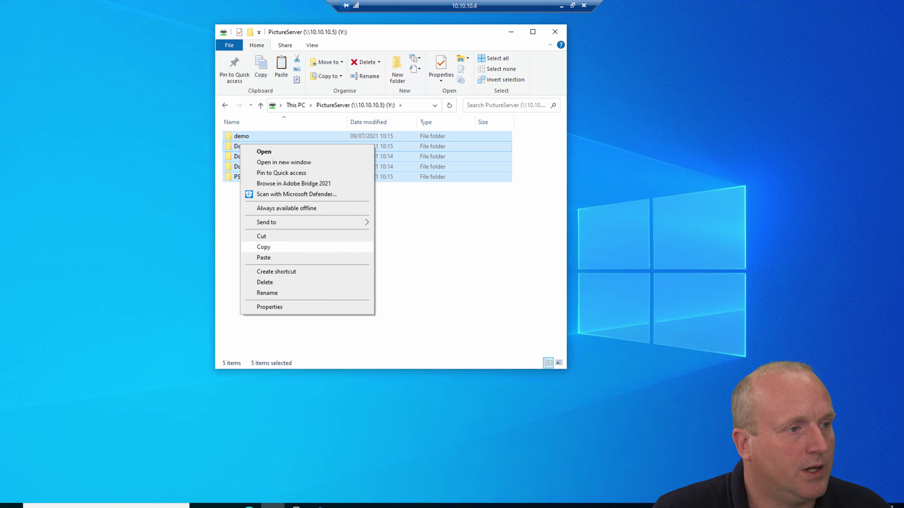
click(263, 246)
click(295, 104)
double_click(270, 186)
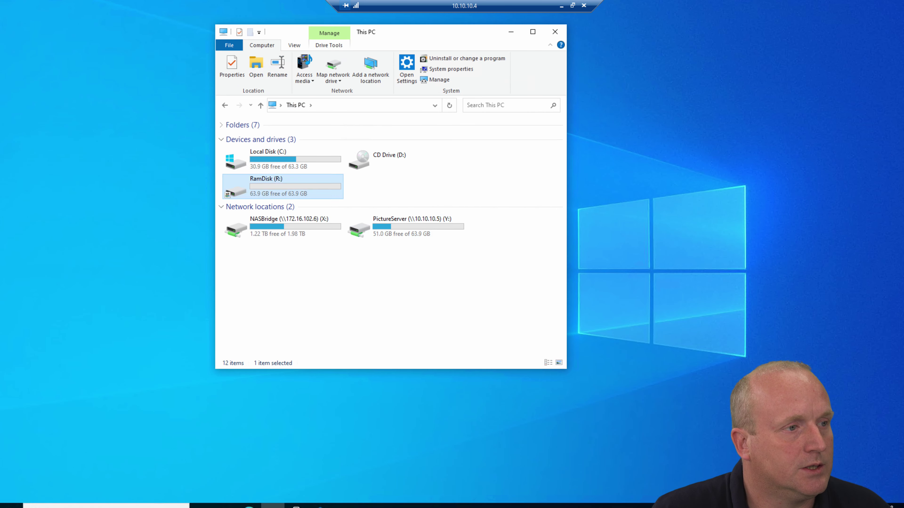
right_click(326, 206)
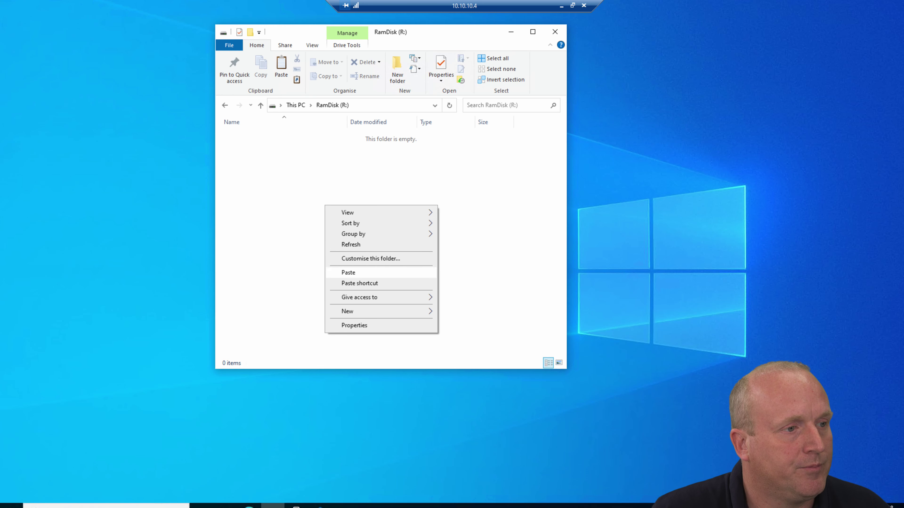
click(348, 272)
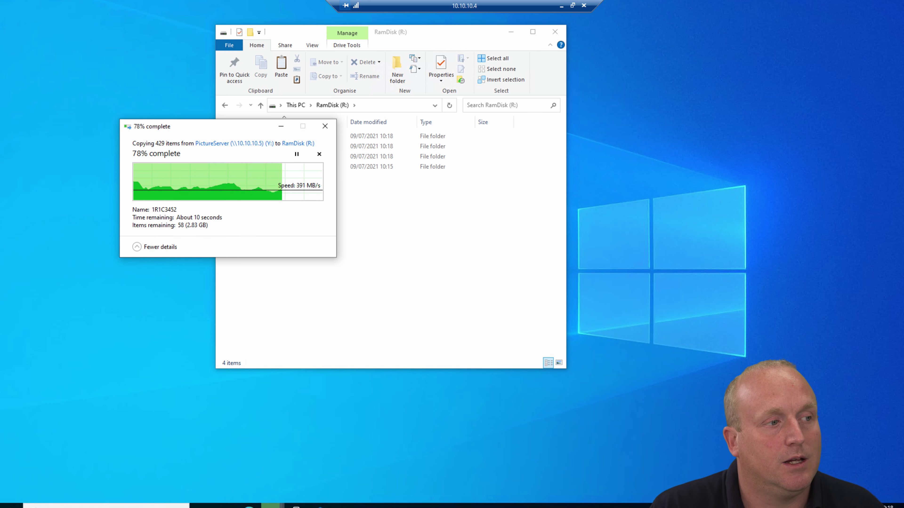
Open a Command Prompt with administrator rights on the remote machine.
key(super)
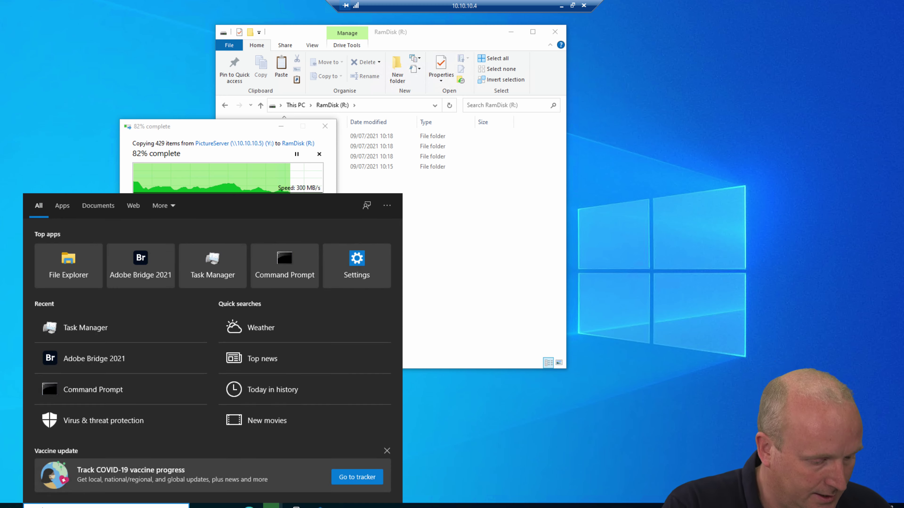
text(cmd)
key(ctrl+shift+Return)
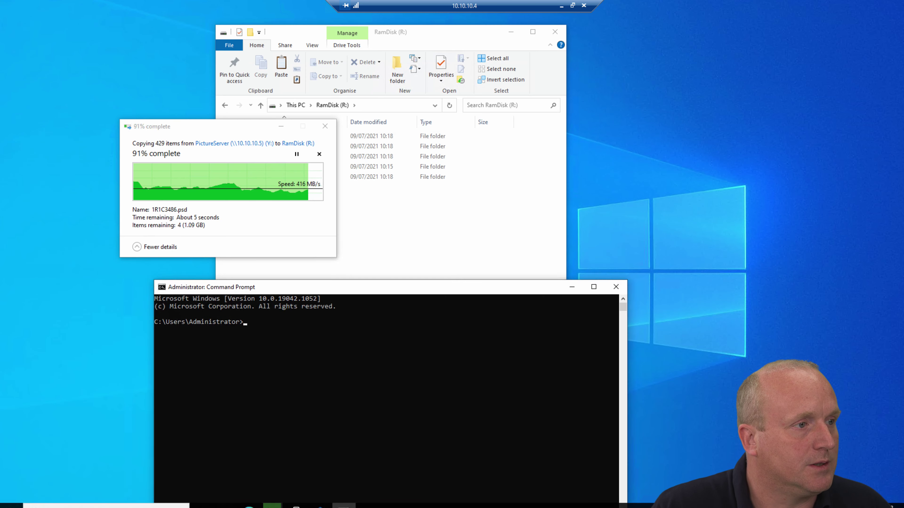
Permanently delete all the copied folders from RamDisk (R:).
drag(307, 226, 221, 129)
right_click(249, 141)
click(427, 228)
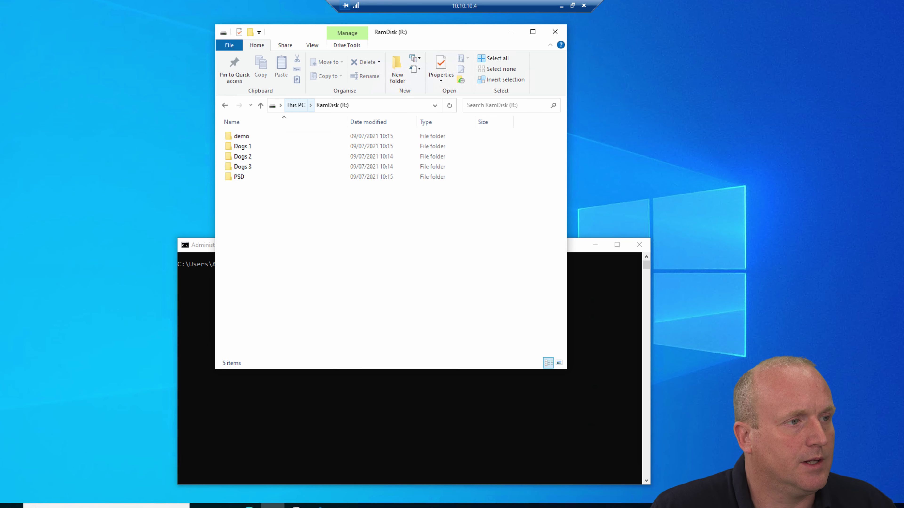
click(296, 105)
double_click(313, 189)
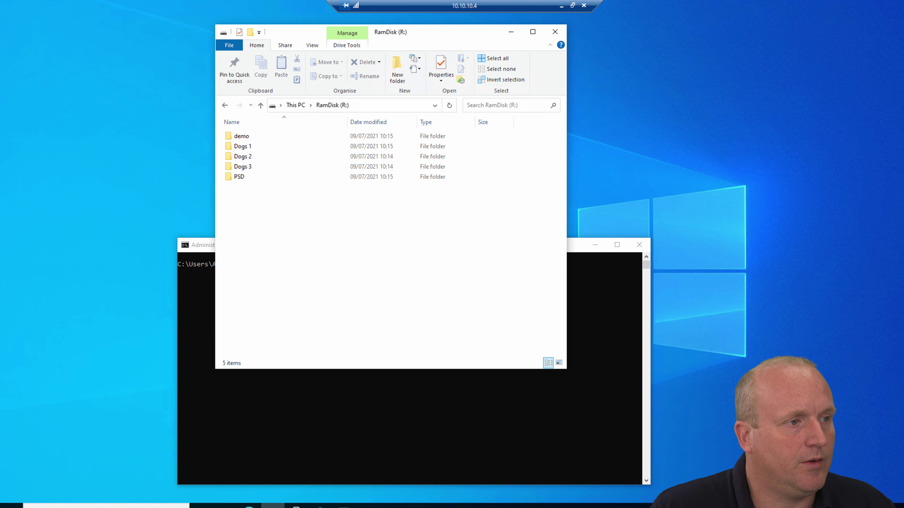
drag(324, 209, 222, 127)
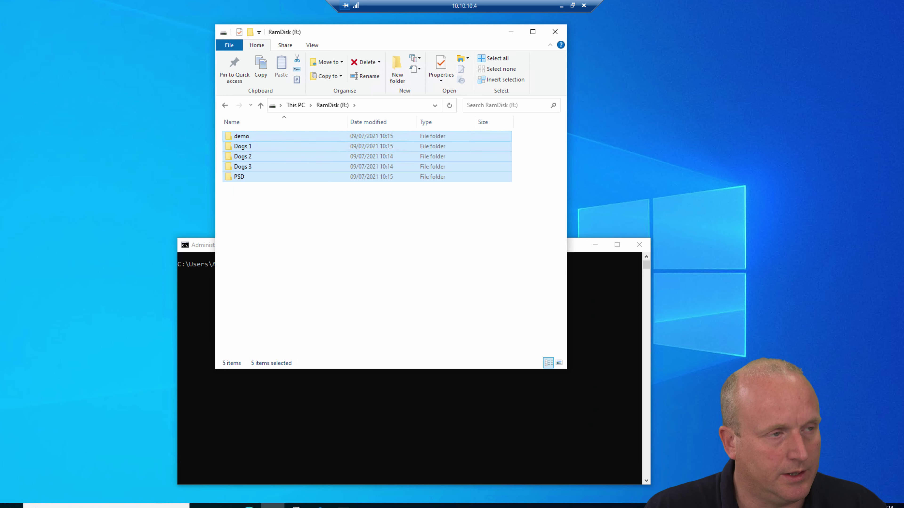
key(Delete)
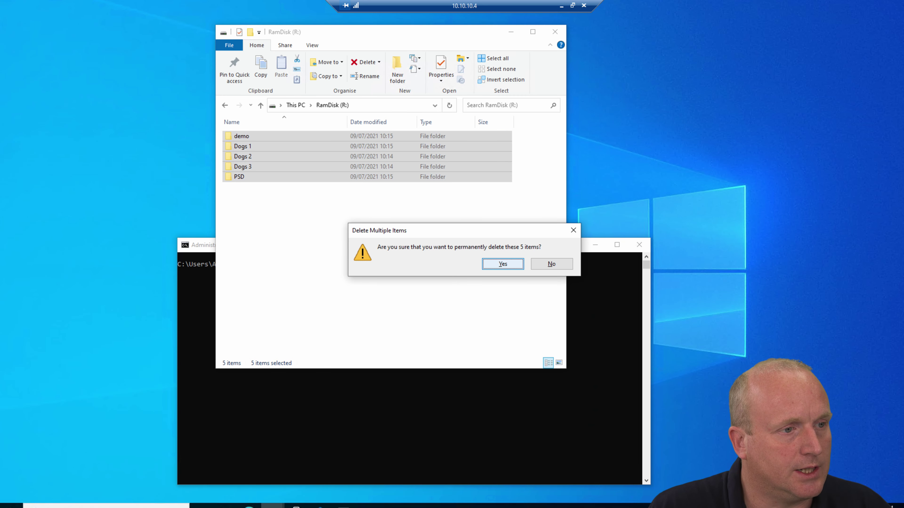
key(Return)
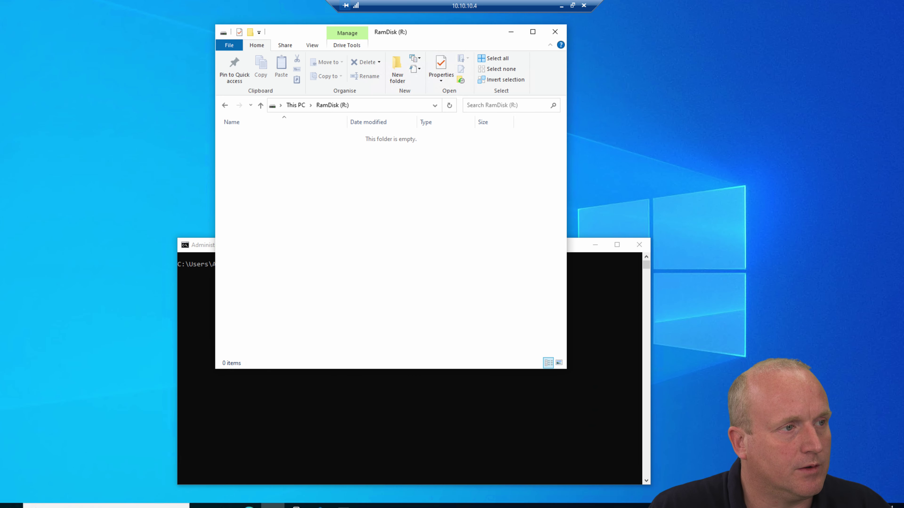
Mirror Y: to R: from the Command Prompt with robocopy /mir y: r: /mt:64 /np /nfl.
key(alt+Tab)
text(cls)
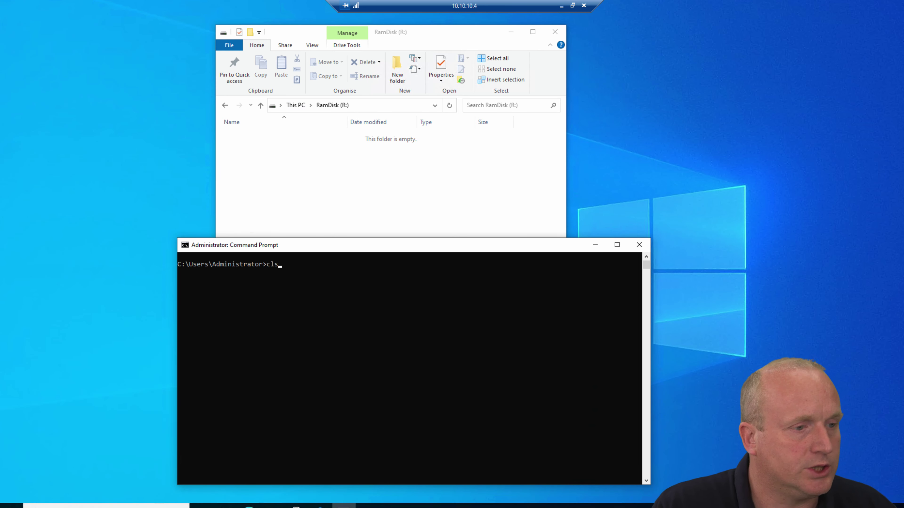
key(Up)
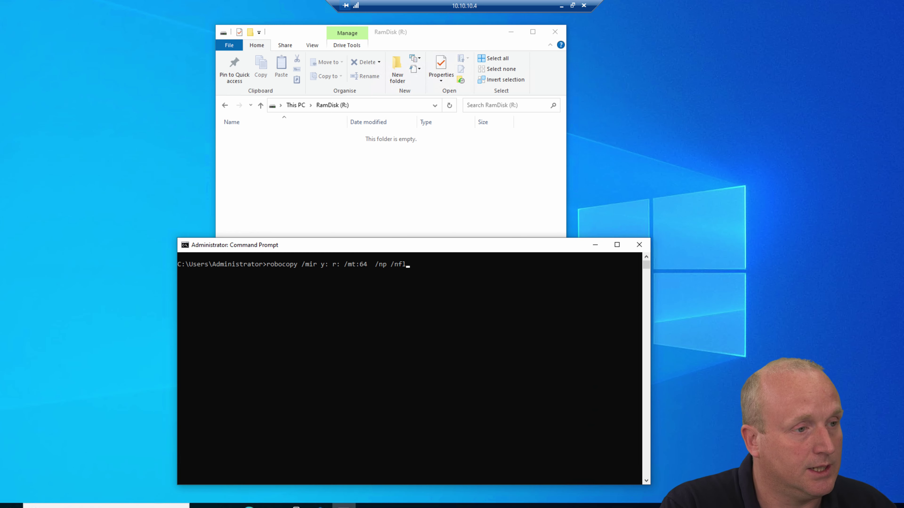
key(Return)
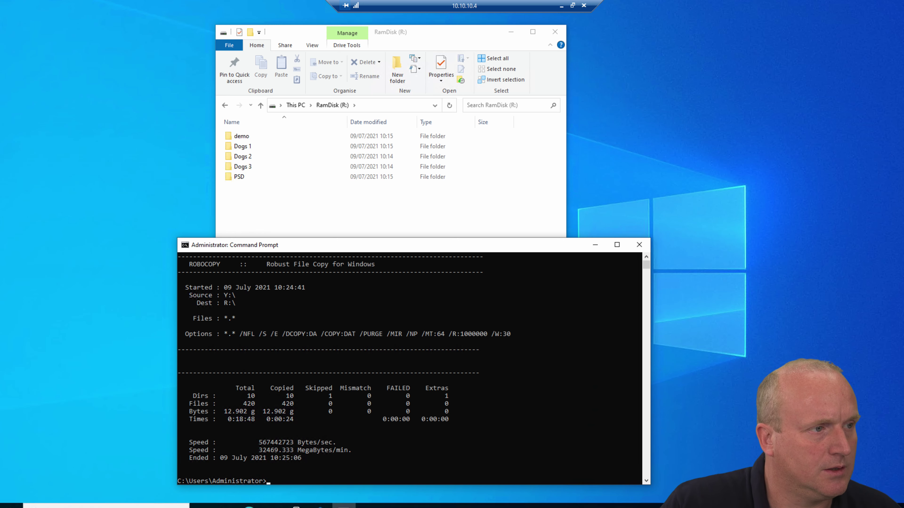
Permanently delete the folders that robocopy mirrored to RamDisk (R:).
drag(309, 206, 222, 127)
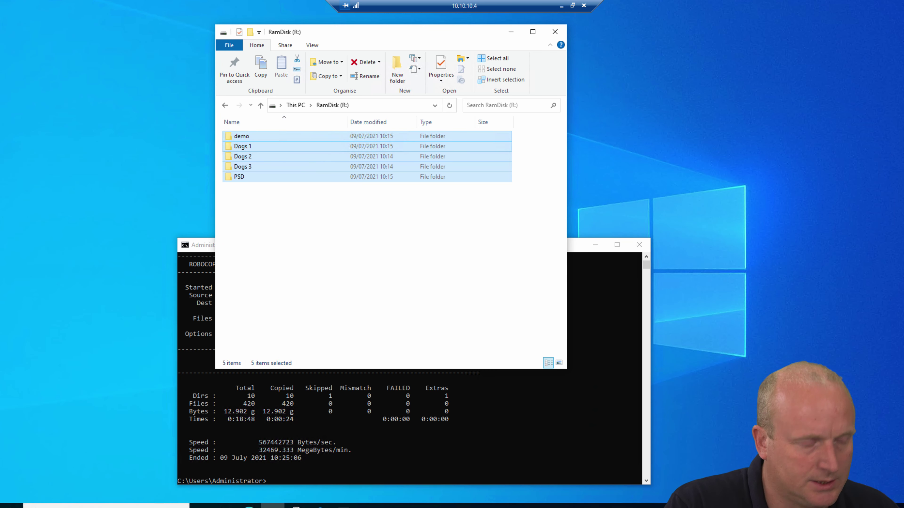
key(Delete)
key(Return)
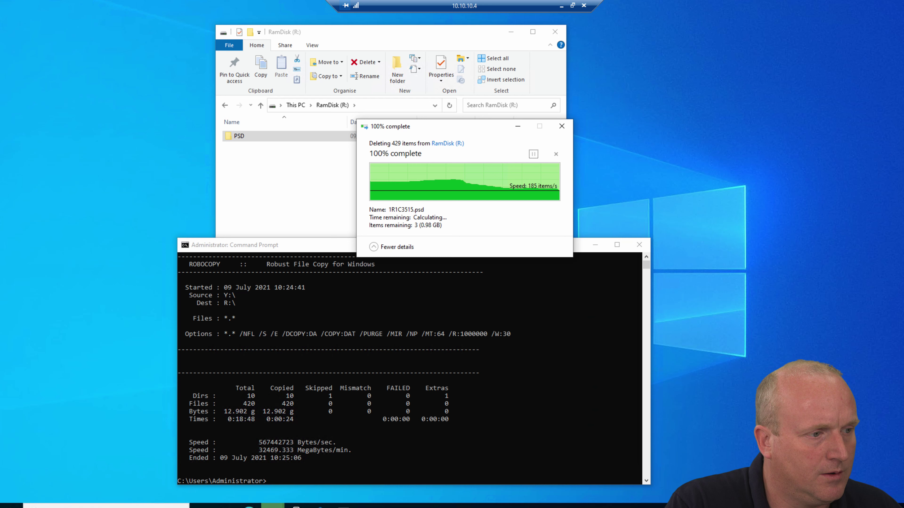
Run the robocopy mirror from Y: to R: again with /mt:32, and exit the Command Prompt.
click(469, 387)
key(Up)
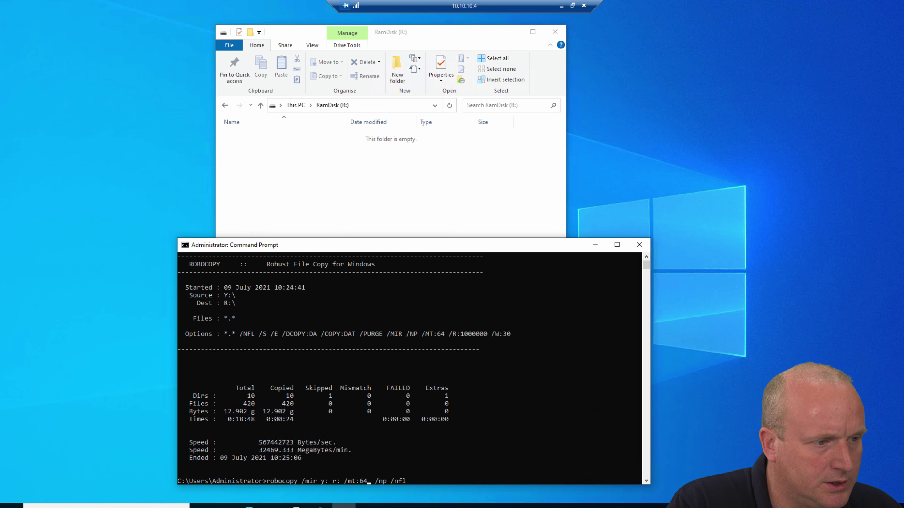
key(BackSpace)
key(BackSpace)
text(32)
key(Return)
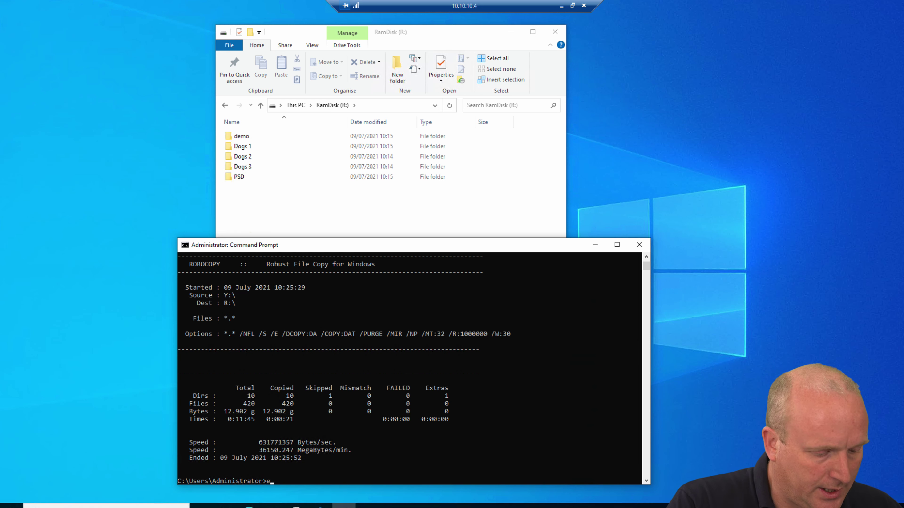
text(exit)
key(Return)
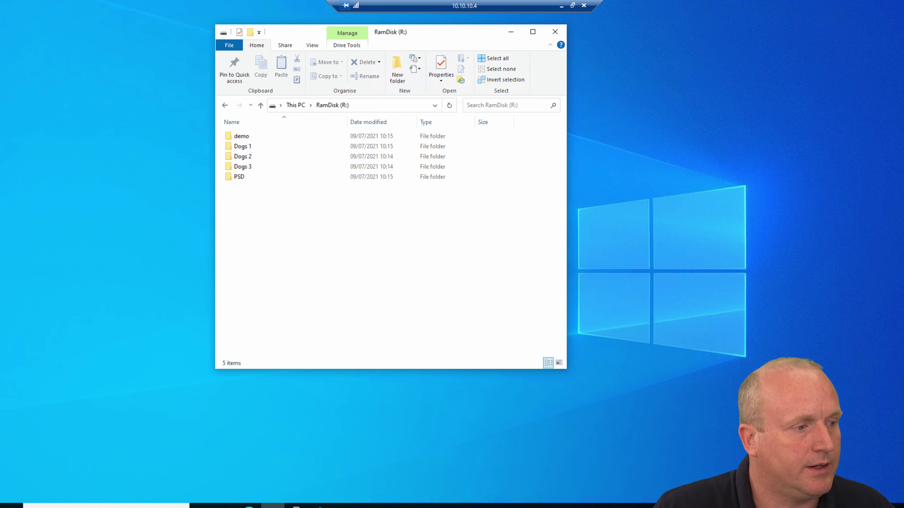
Launch Adobe Bridge 2021 on the remote machine.
key(super+s)
text(bri)
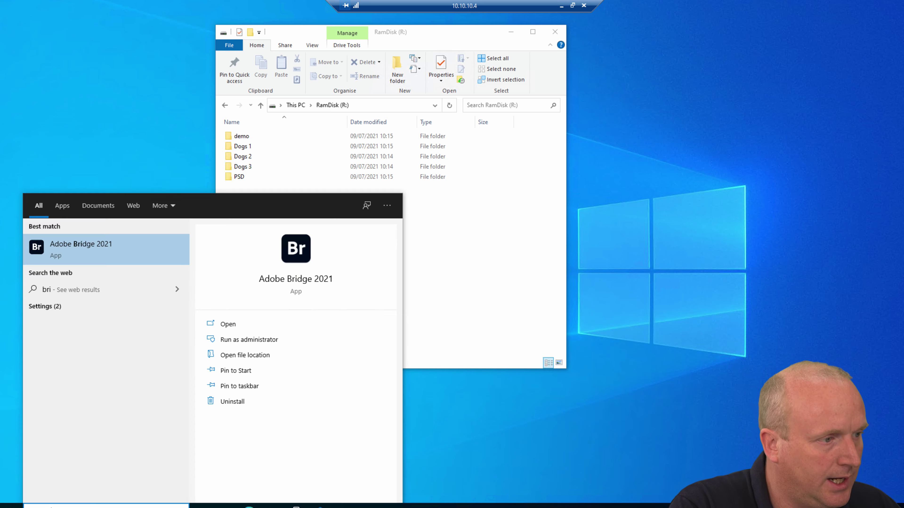
key(Return)
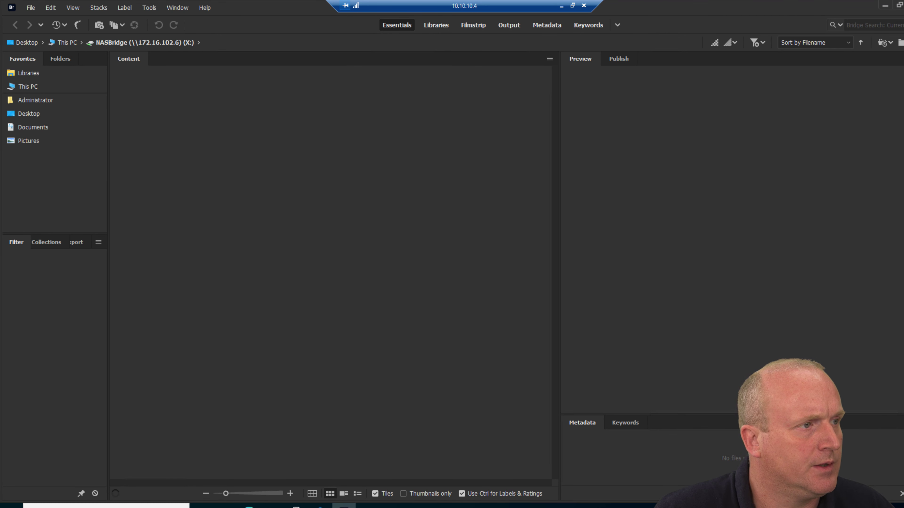
Open the Dogs 2 folder on NASBridge (X:) and browse through its photo thumbnails.
click(67, 43)
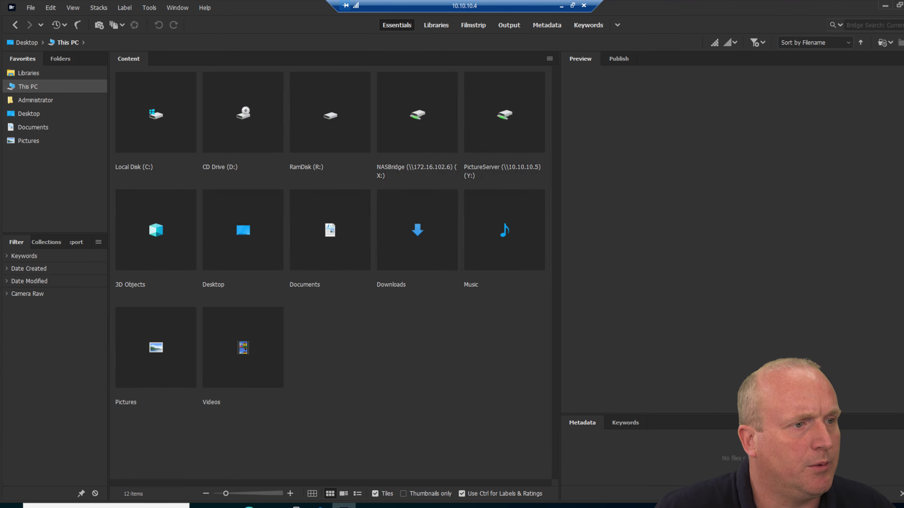
double_click(417, 114)
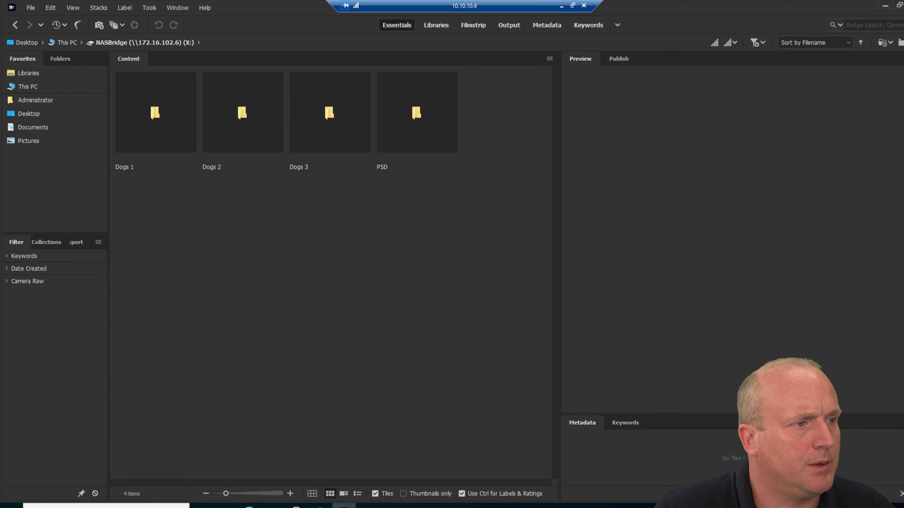
double_click(242, 114)
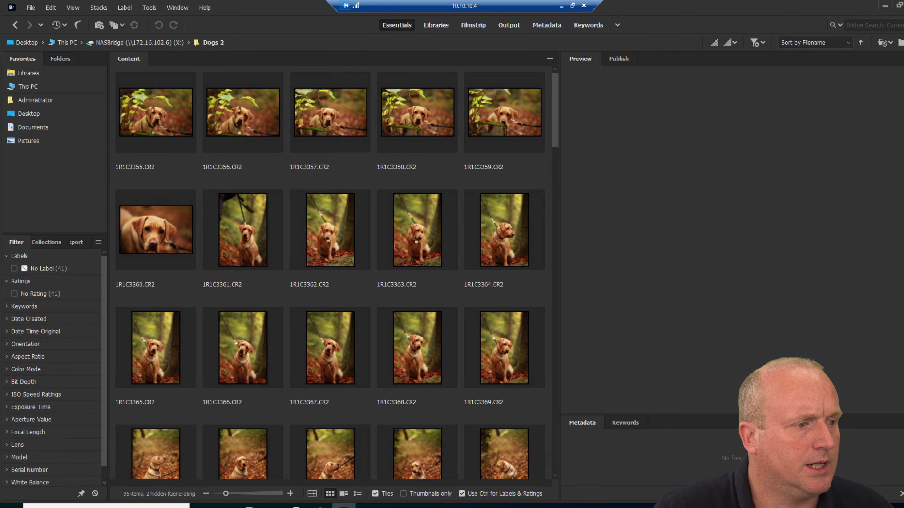
scroll(330, 276, down, 5)
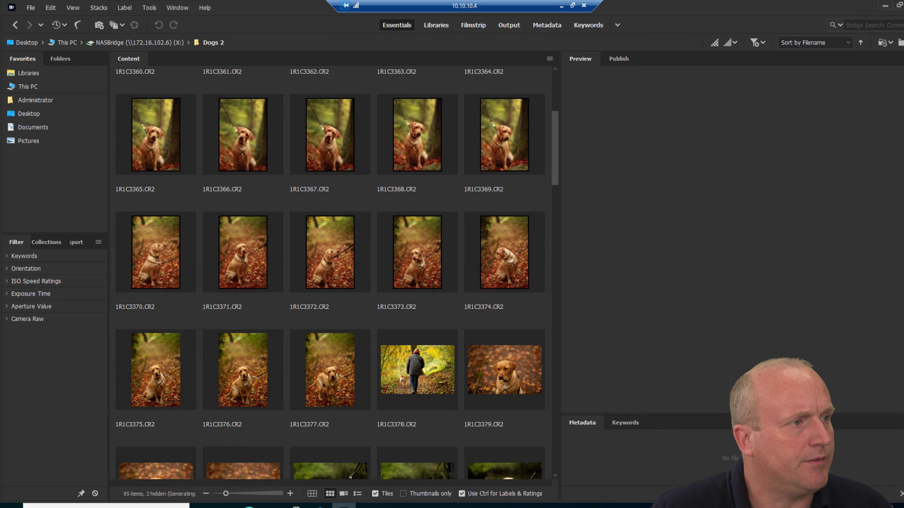
Open the Dogs 2 folder on RamDisk (R:) and preview photos 1R1C3355.CR2 to 1R1C3358.CR2 one after another.
click(67, 42)
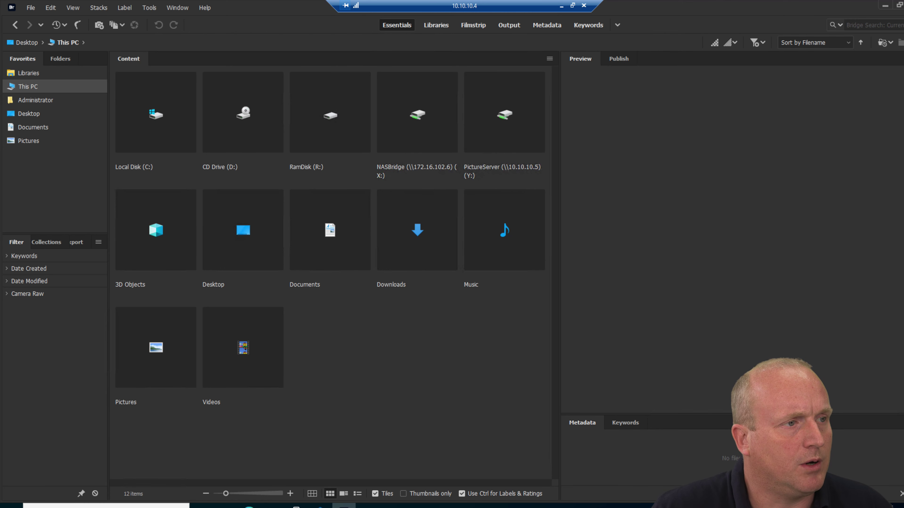
double_click(329, 113)
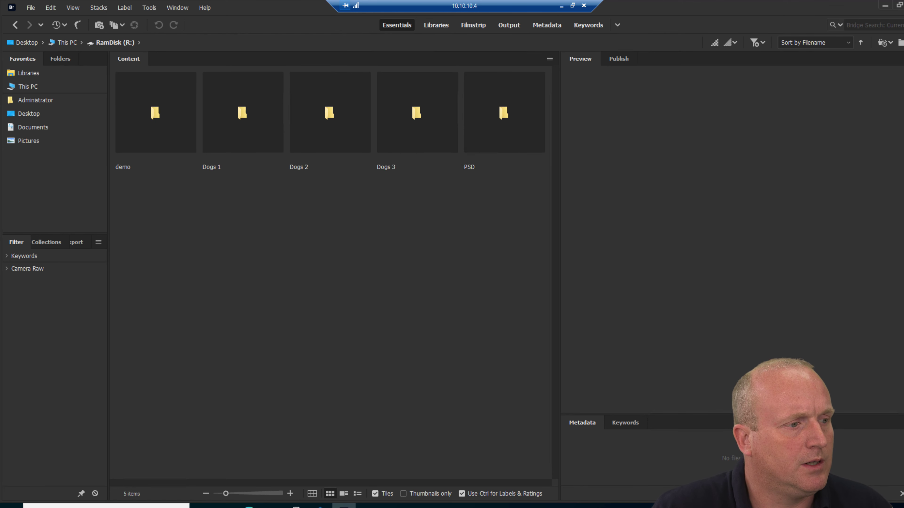
double_click(330, 113)
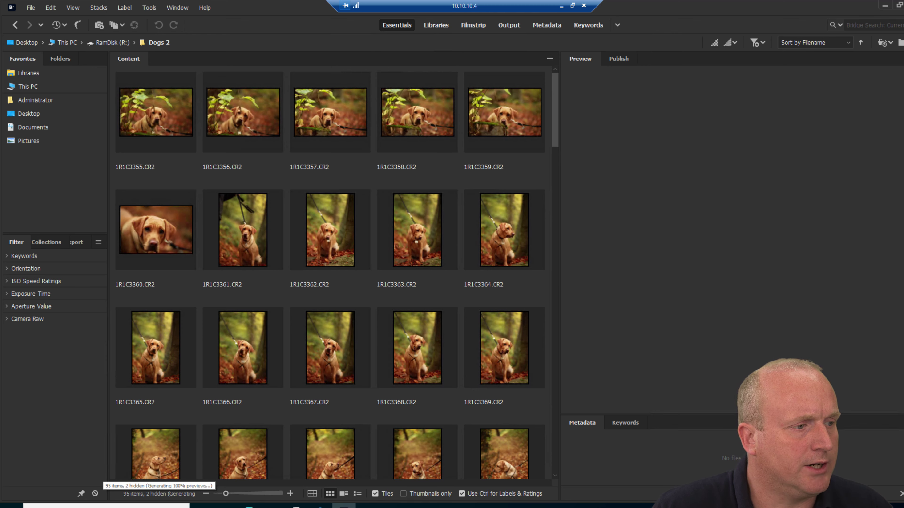
click(156, 112)
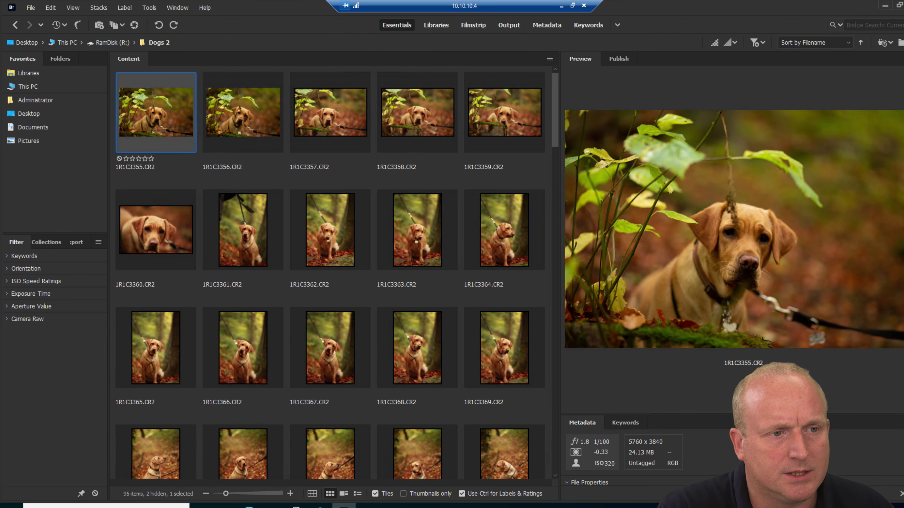
click(242, 111)
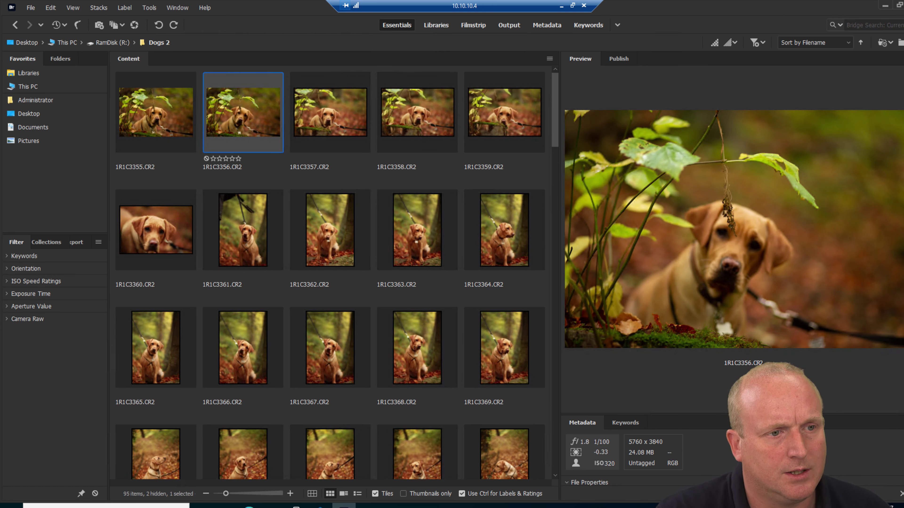
click(330, 112)
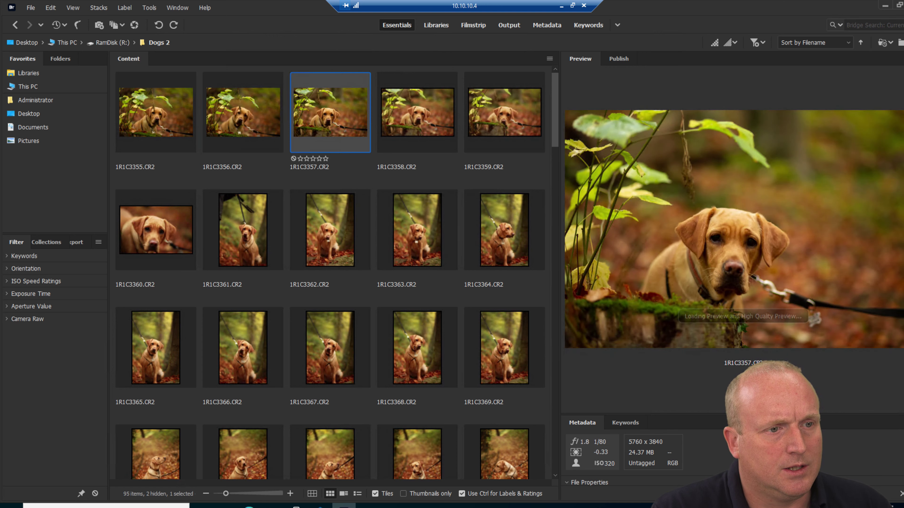
click(417, 112)
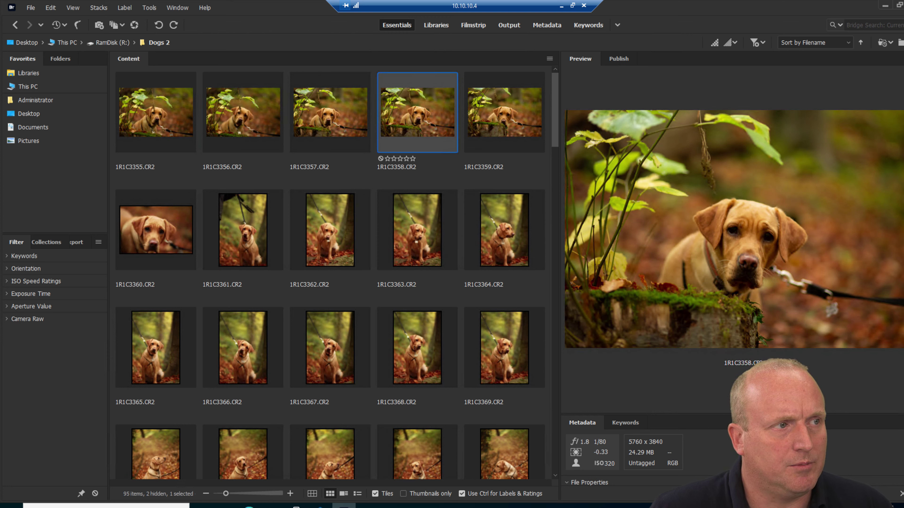
click(149, 8)
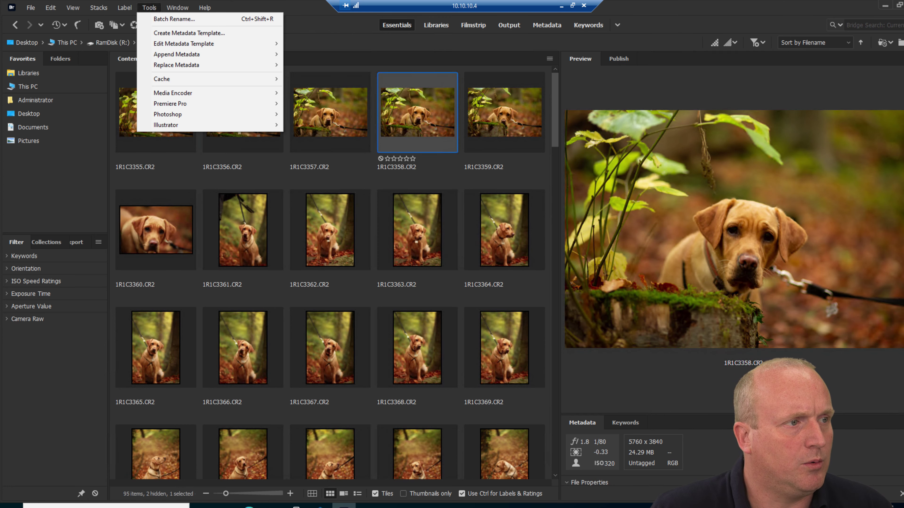
mouse_move(178, 78)
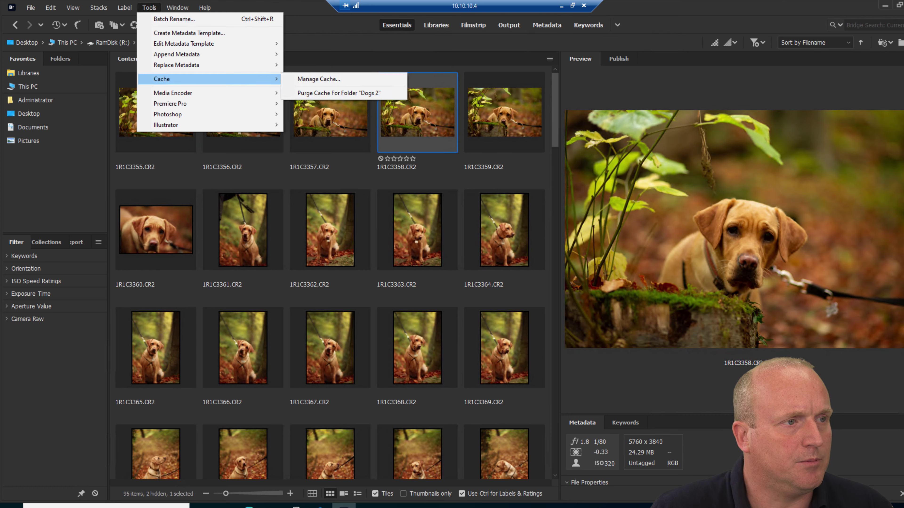
click(318, 78)
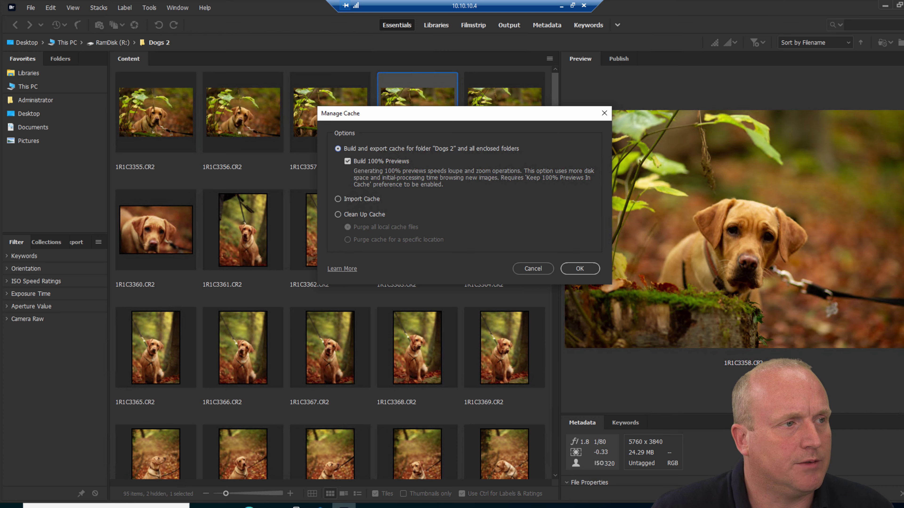
click(533, 268)
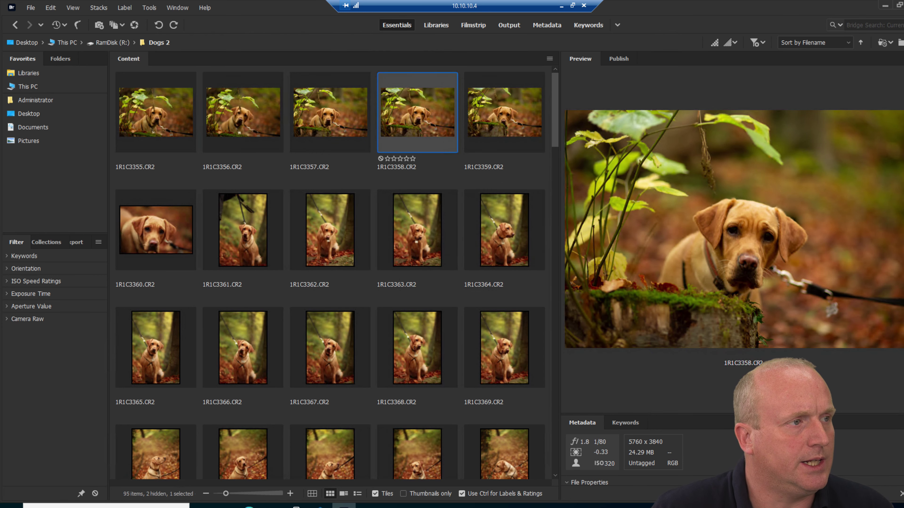
Build and export the cache for NASBridge (X:) and all enclosed folders, with 100% previews enabled.
click(28, 87)
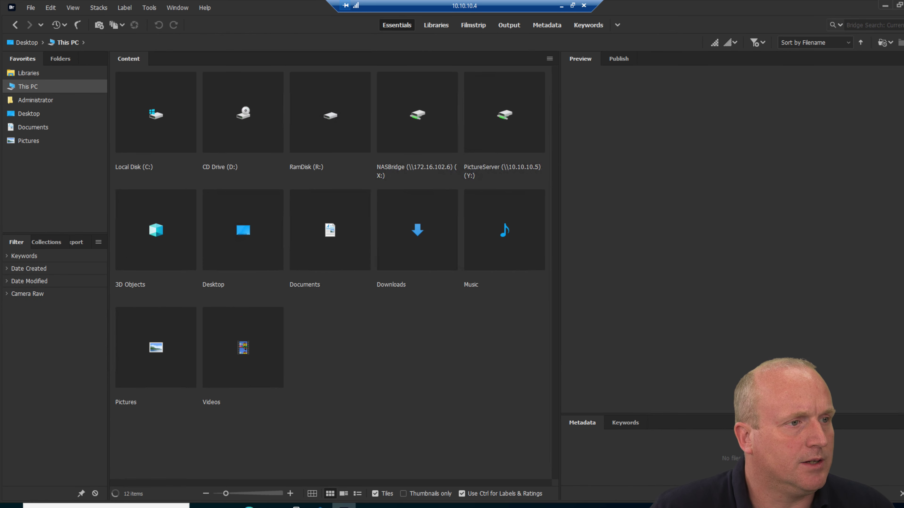
double_click(417, 113)
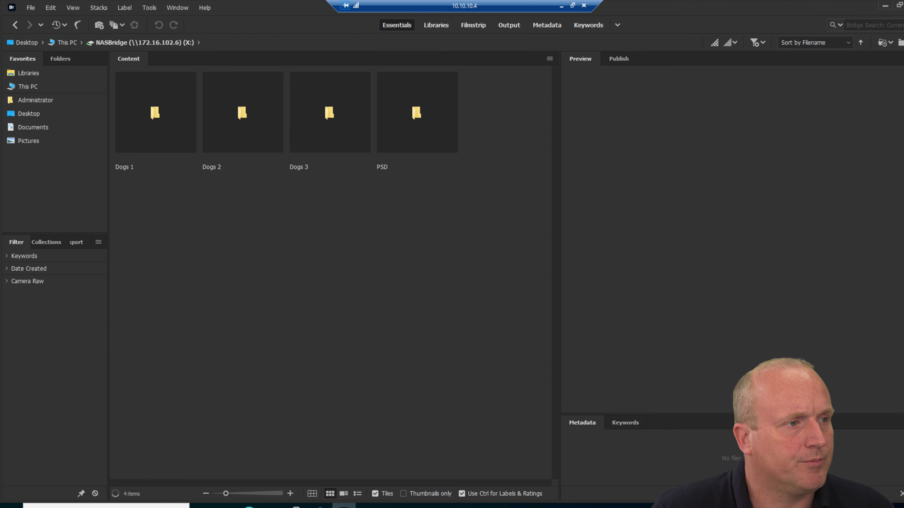
click(149, 7)
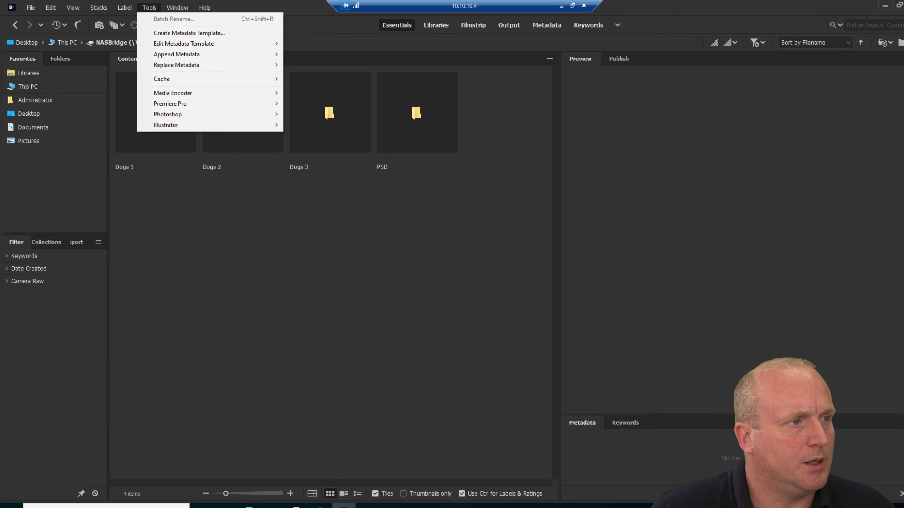
mouse_move(185, 78)
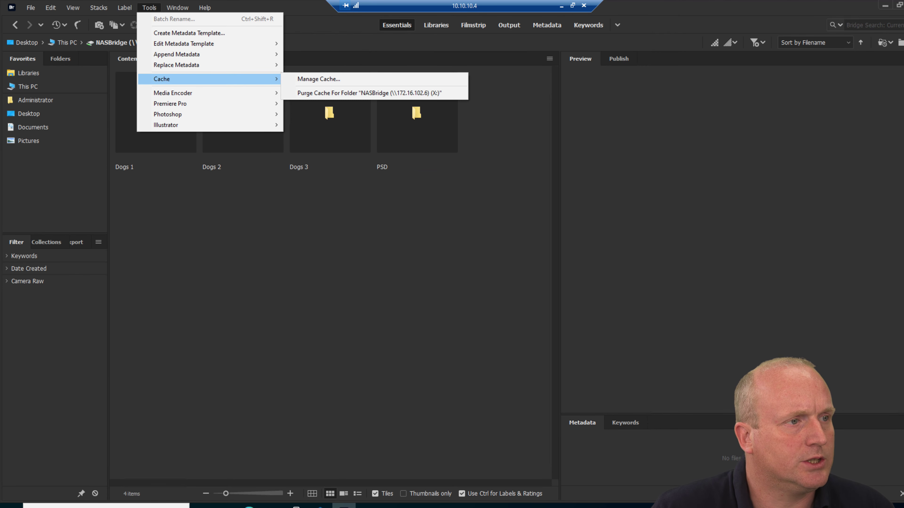
click(318, 78)
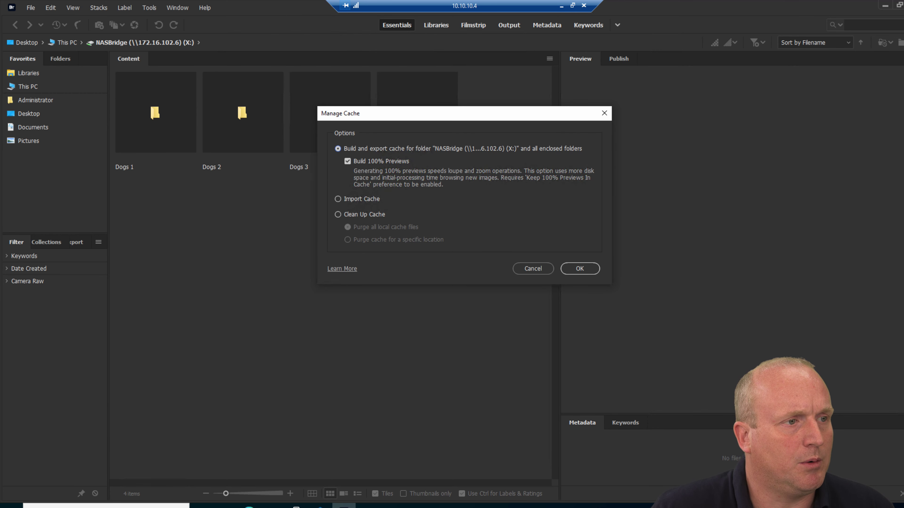
click(579, 268)
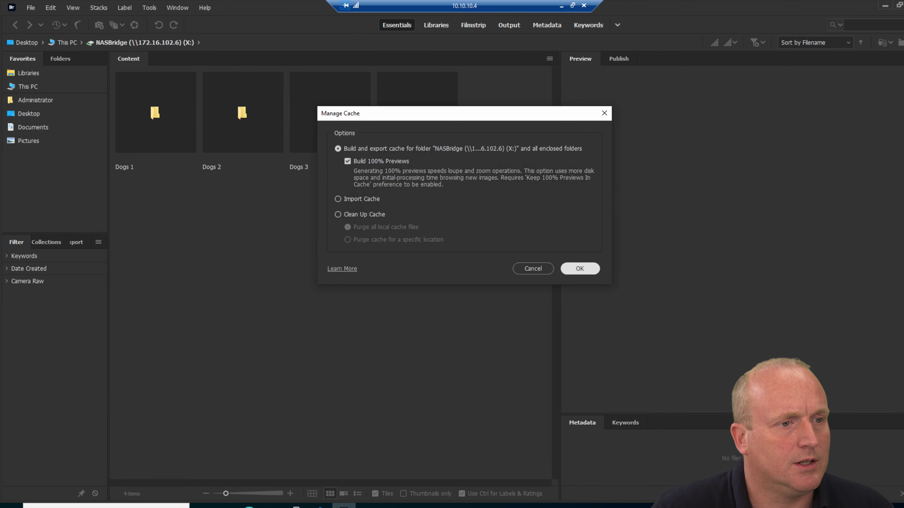
key(Return)
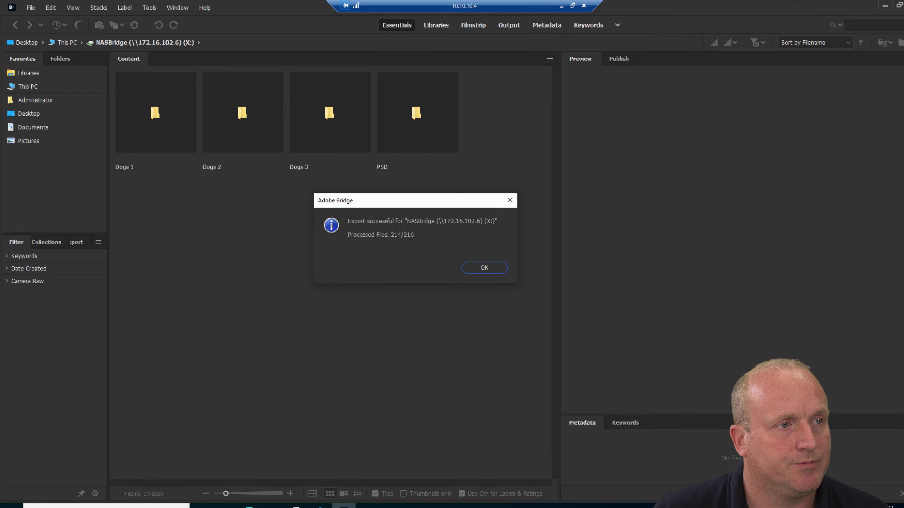
click(484, 268)
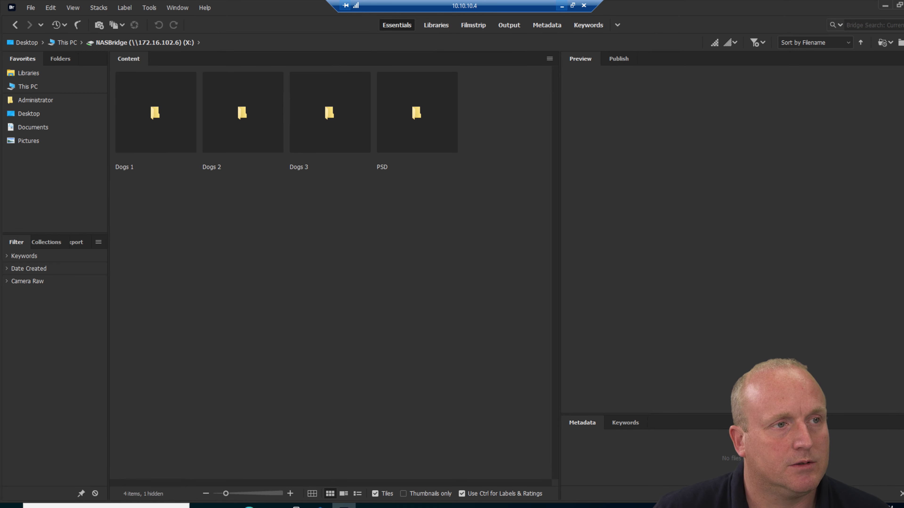
Minimize the remote session, set the local Adobe Bridge to This PC, and close it.
click(561, 5)
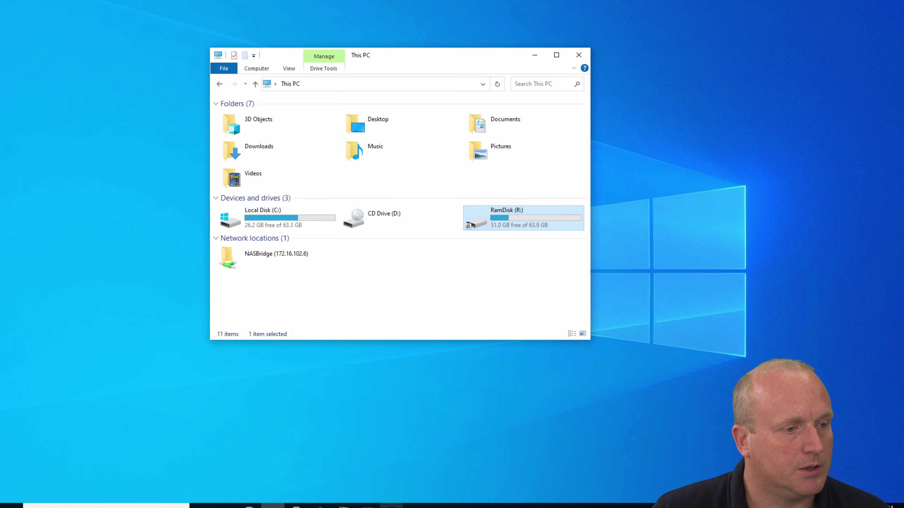
click(392, 505)
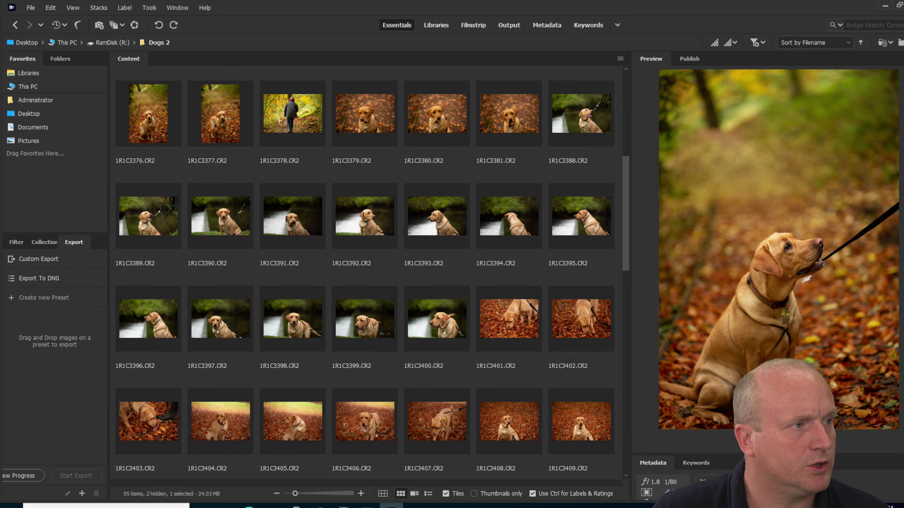
click(63, 42)
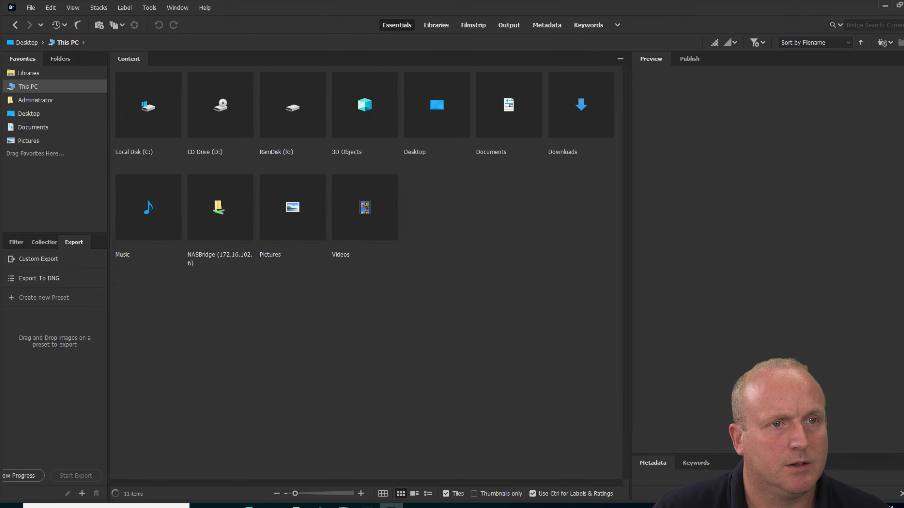
click(391, 506)
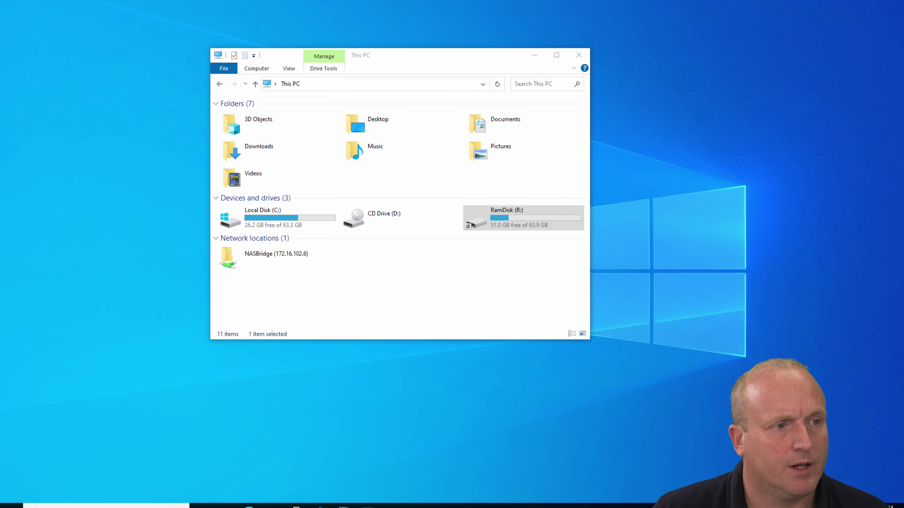
Launch the RamDisk Configuration tool on the local machine.
click(106, 506)
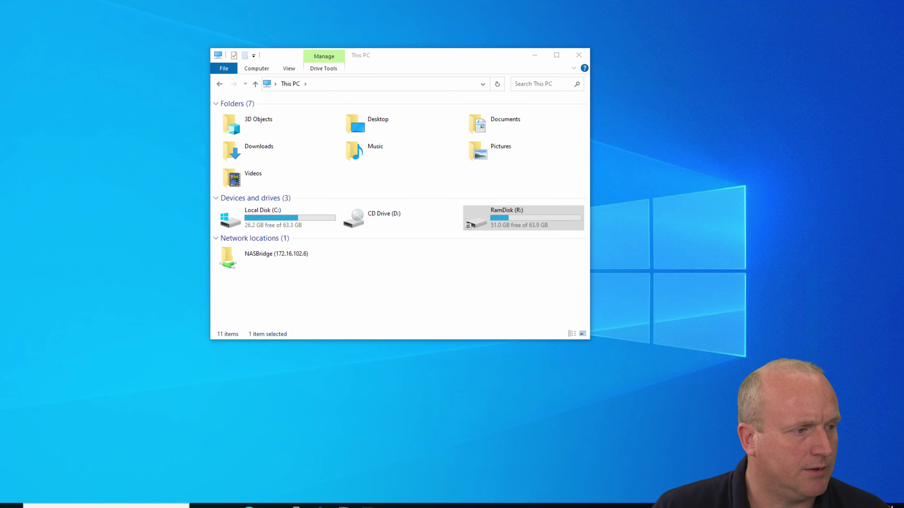
text(im)
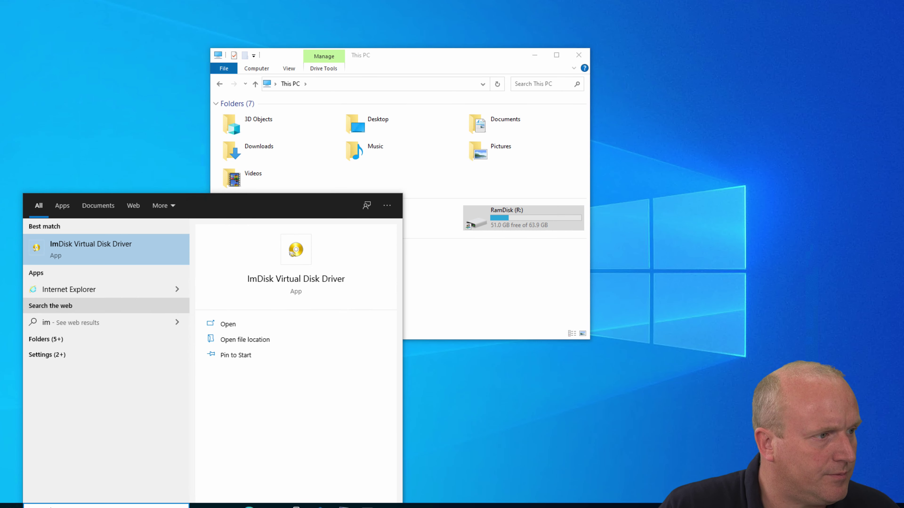
key(BackSpace)
key(BackSpace)
text(ram)
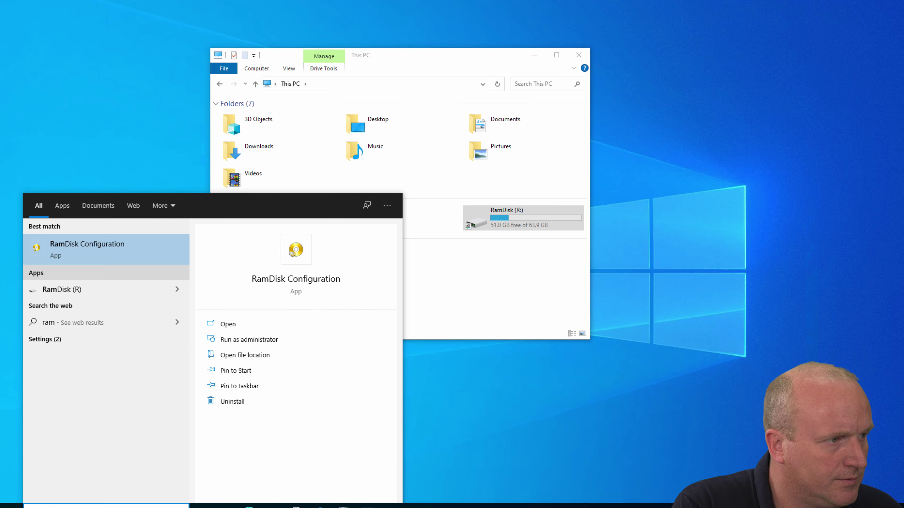
key(Return)
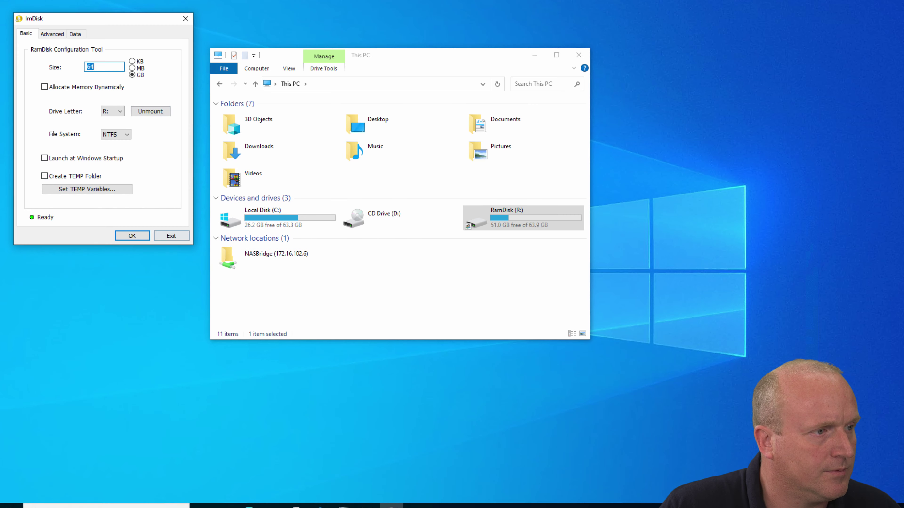
Unmount the RAM disk R:, agreeing to continue while it is in use, and exit the configuration tool.
click(151, 111)
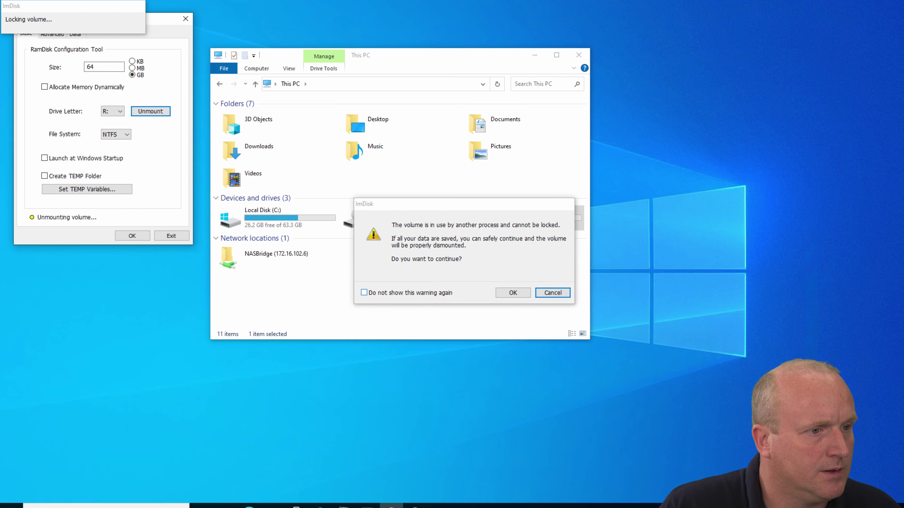
click(513, 293)
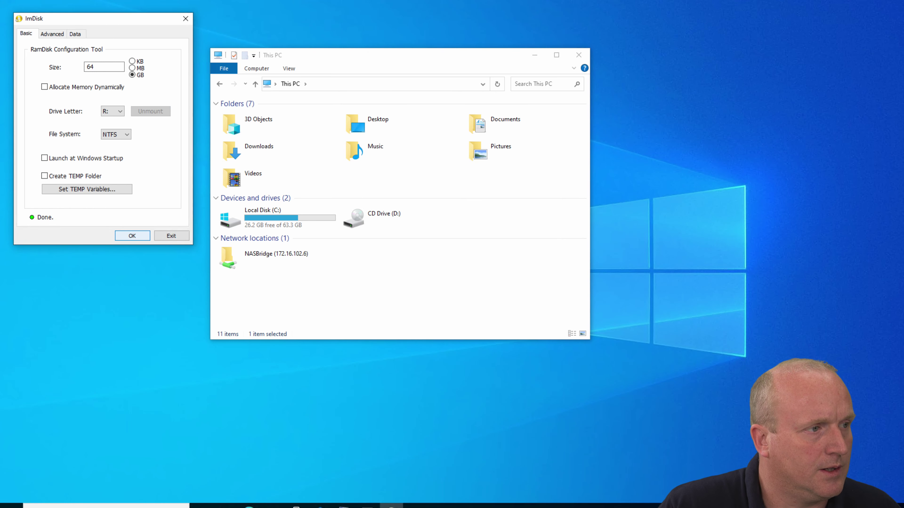
key(Return)
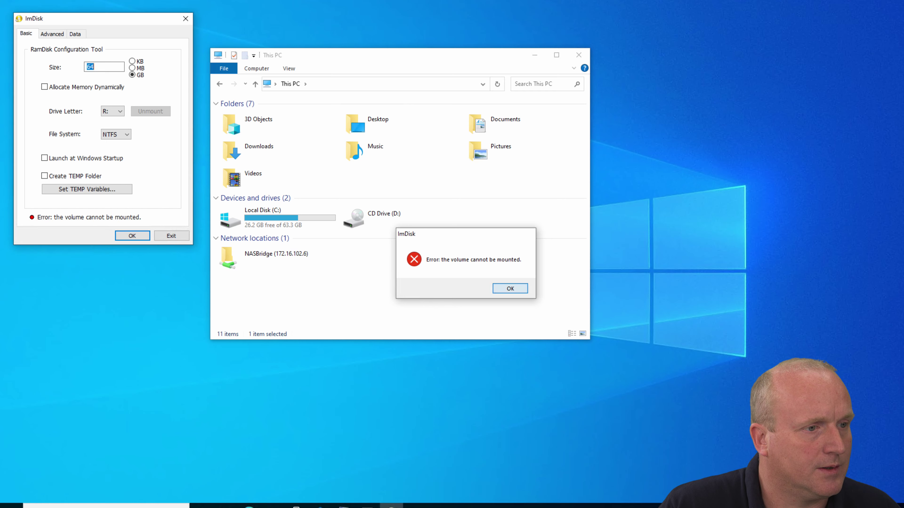
key(Return)
key(Tab)
key(Return)
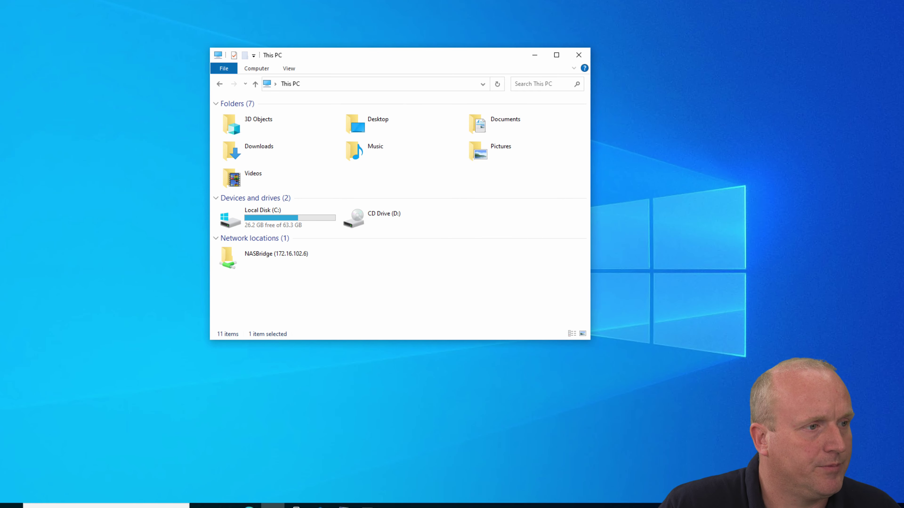
Inspect the .BridgeSharedCache folder inside Dogs 1 on NASBridge in File Explorer, and return to the share's root.
double_click(276, 256)
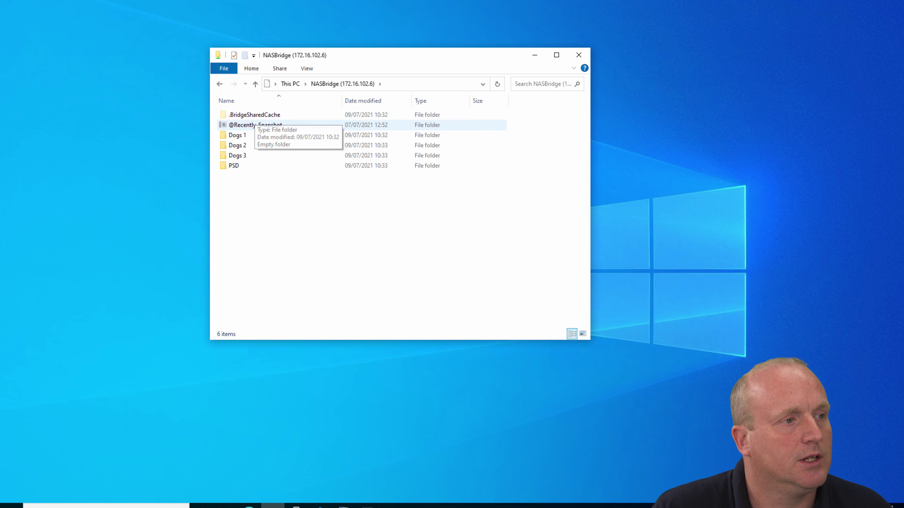
double_click(254, 135)
double_click(254, 114)
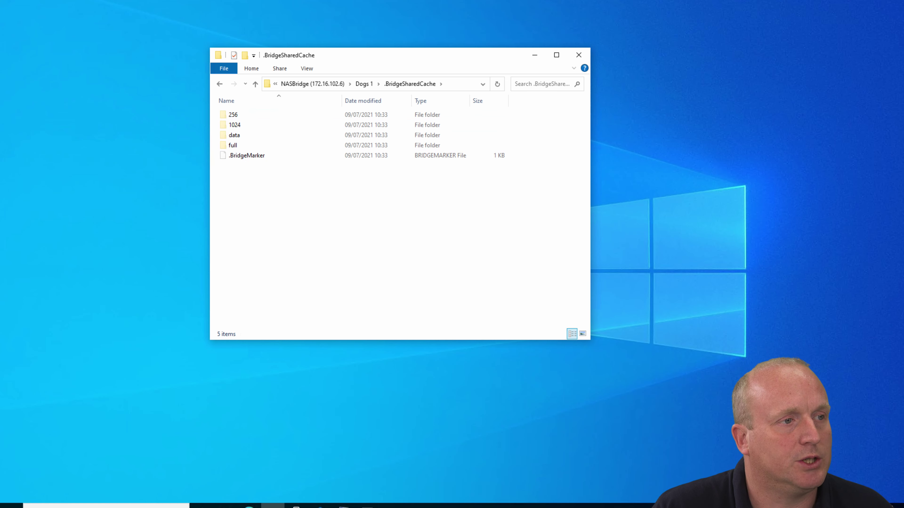
click(364, 84)
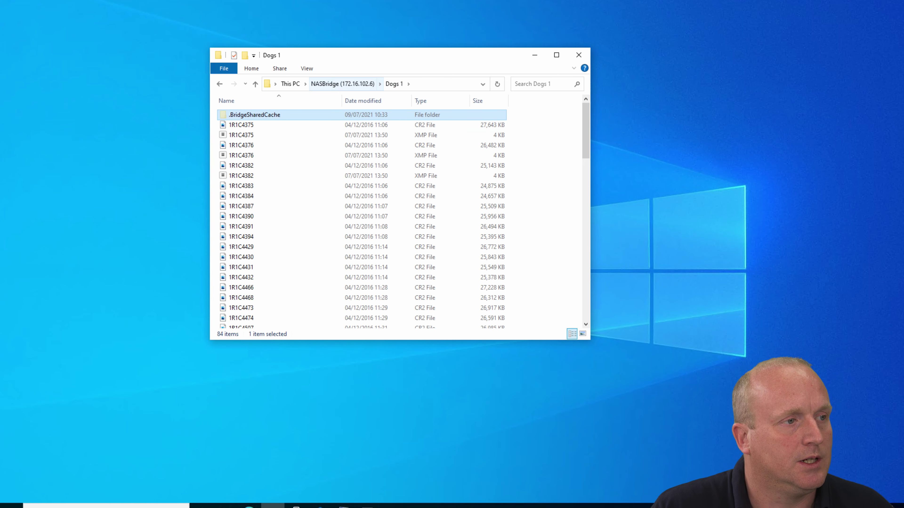
click(342, 84)
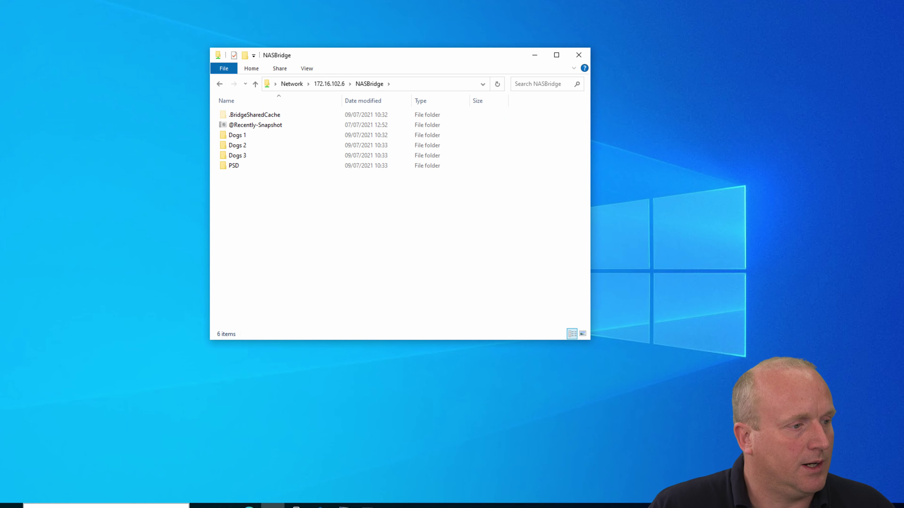
Launch Adobe Bridge 2021 with its reset options and purge all local cache files.
click(107, 506)
key(super+s)
text(br)
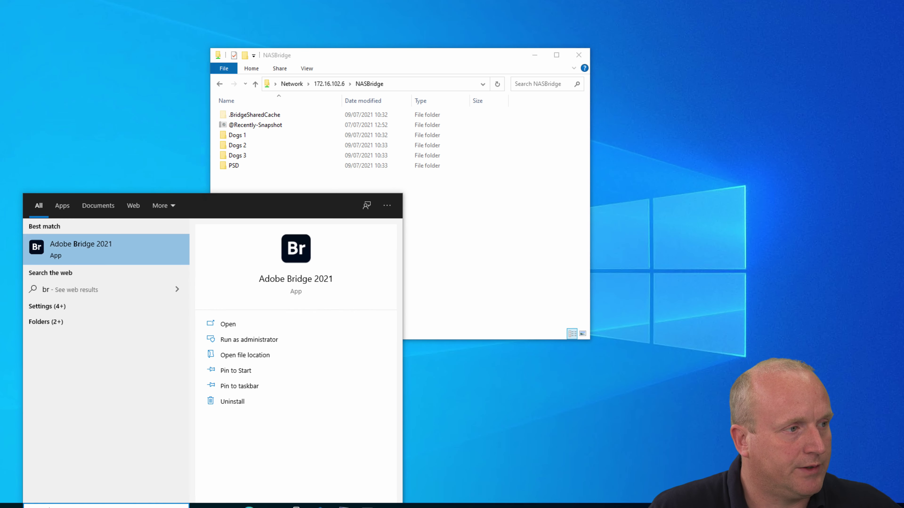
key(ctrl+alt+shift+Return)
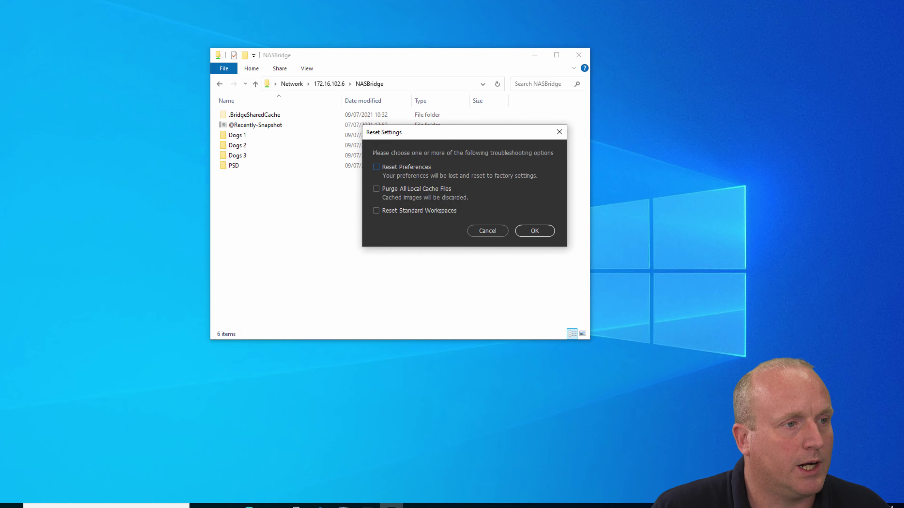
click(376, 188)
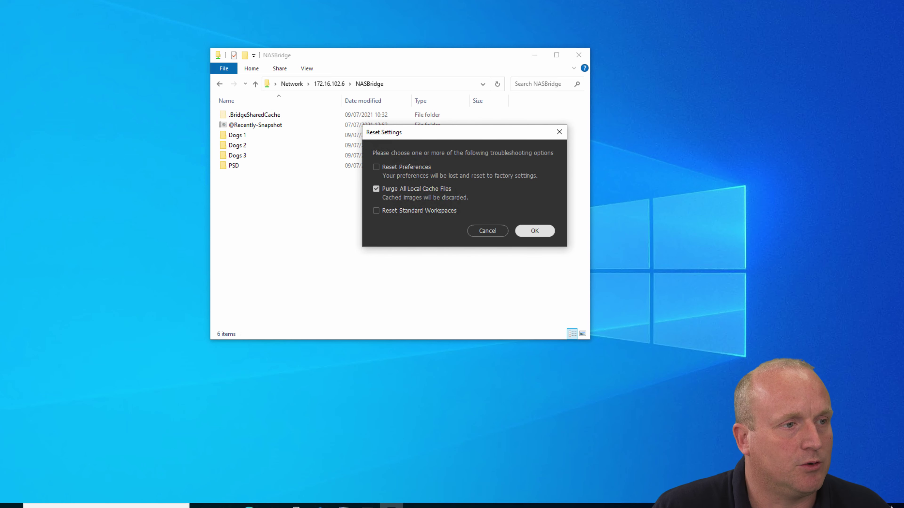
click(534, 231)
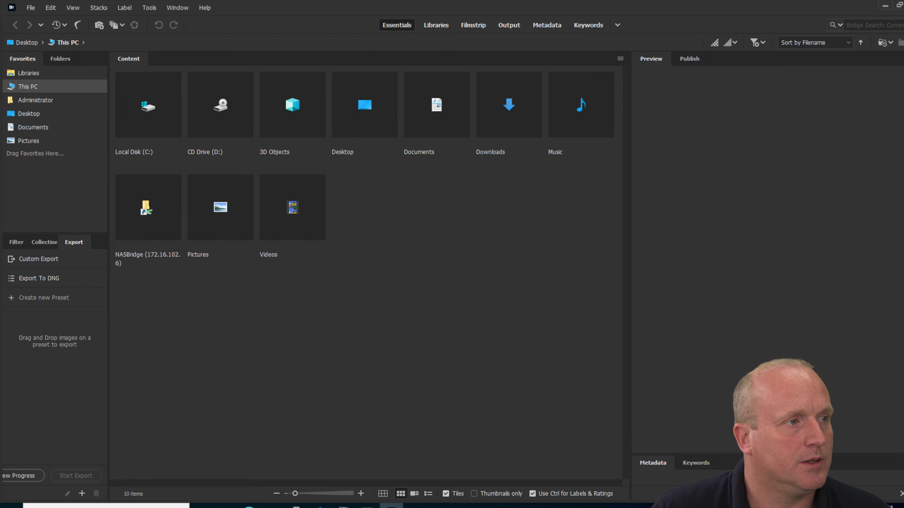
click(149, 8)
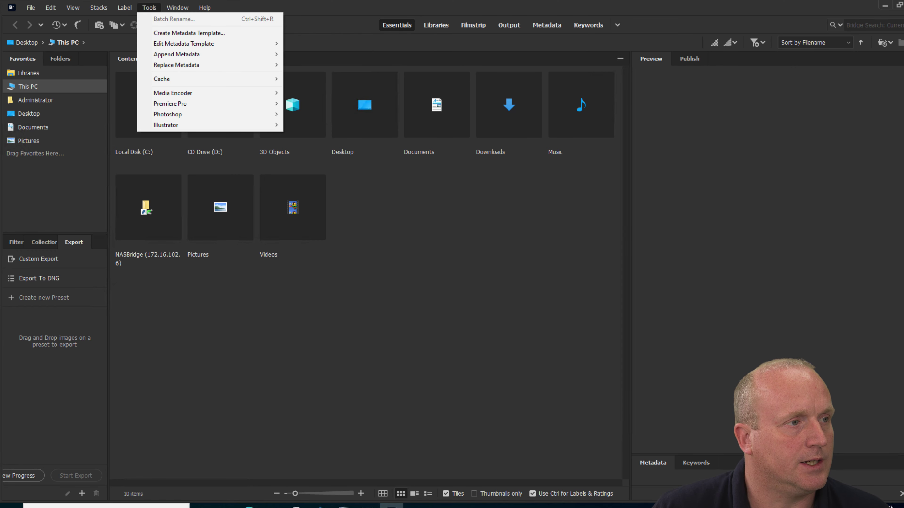
mouse_move(161, 78)
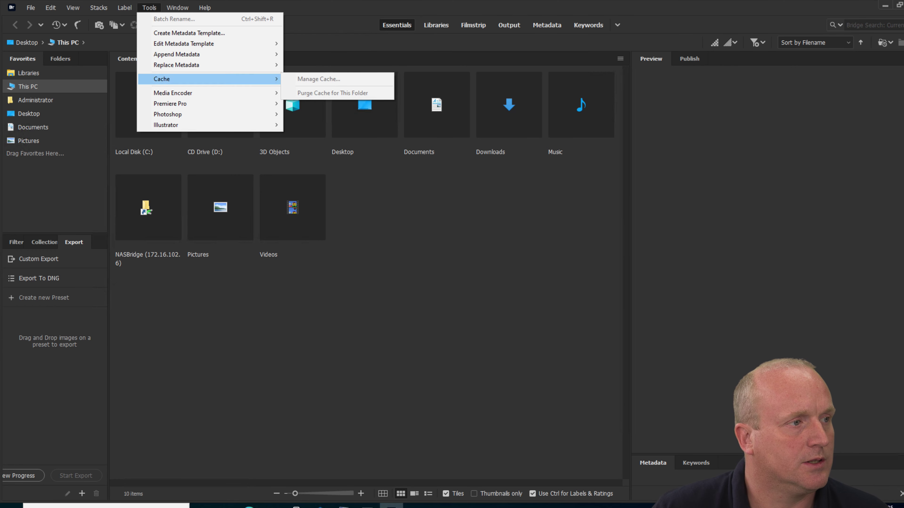
key(Escape)
Import the shared Bridge cache from the root of the NASBridge (172.16.102.6) share.
double_click(148, 207)
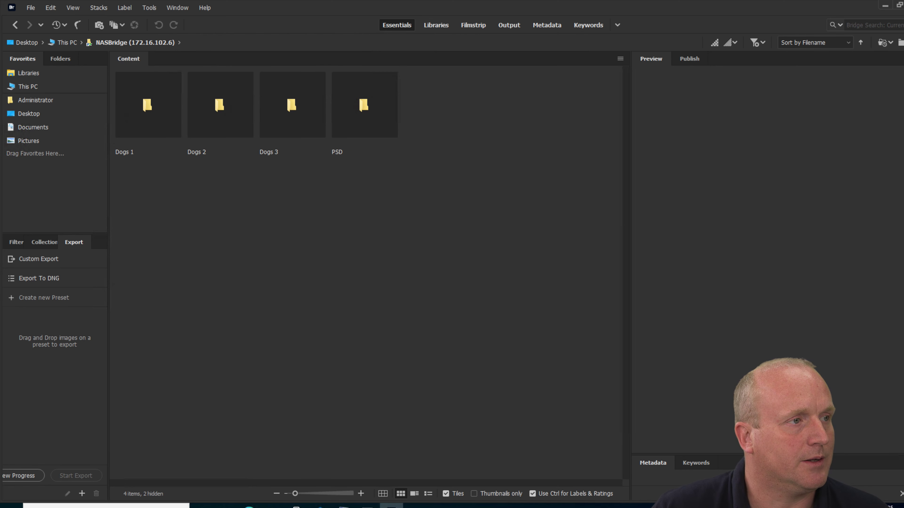
click(149, 7)
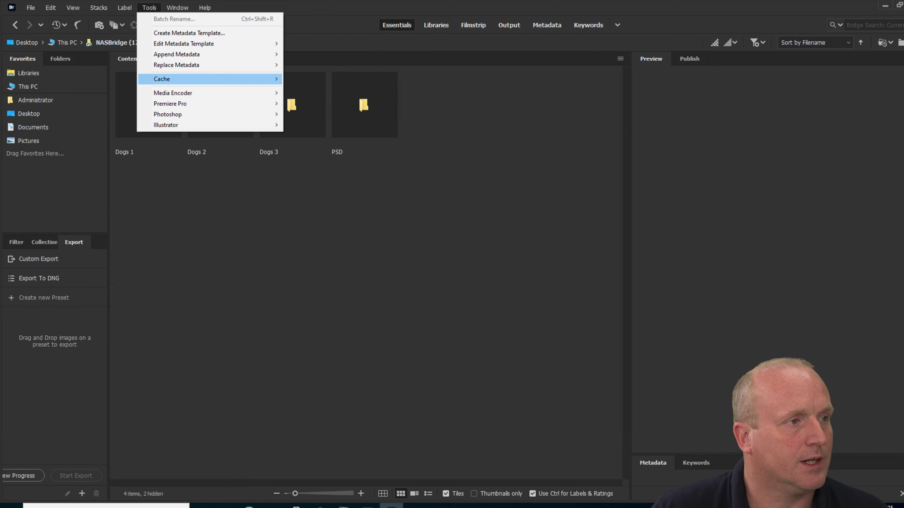
mouse_move(209, 79)
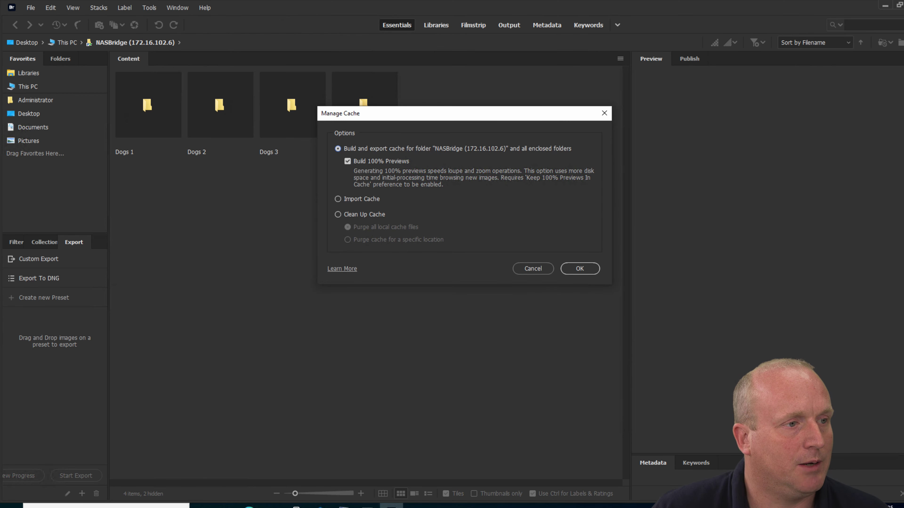
click(338, 199)
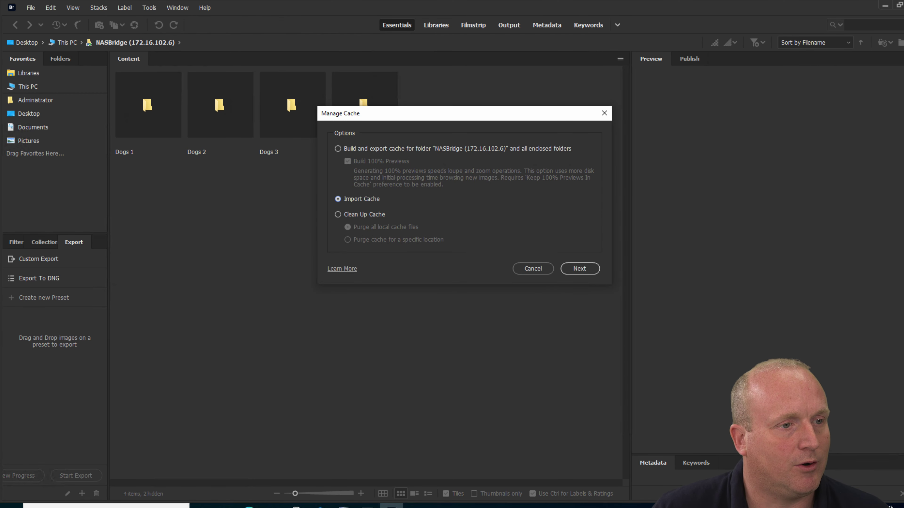
click(579, 268)
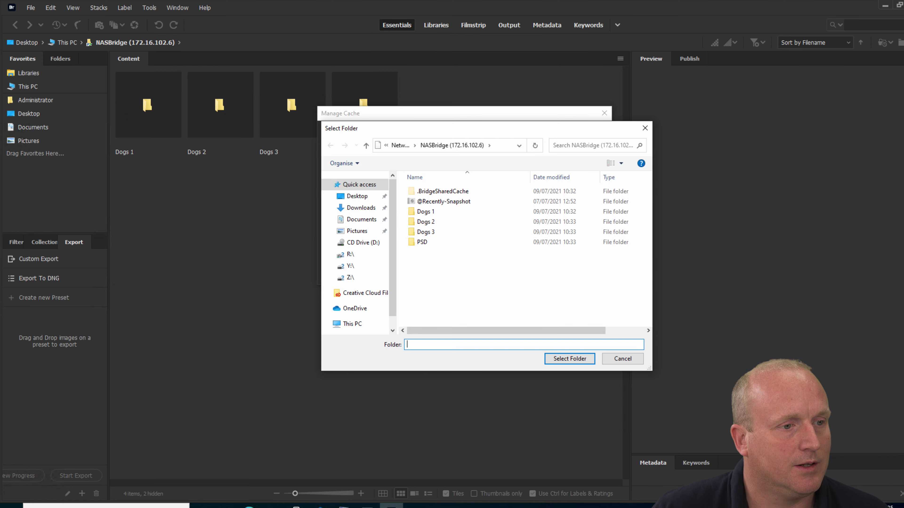
click(569, 359)
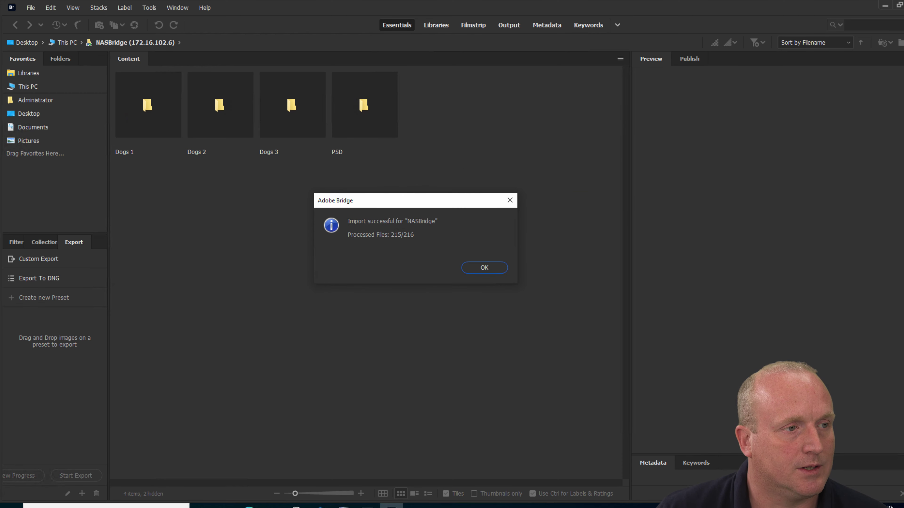
key(Return)
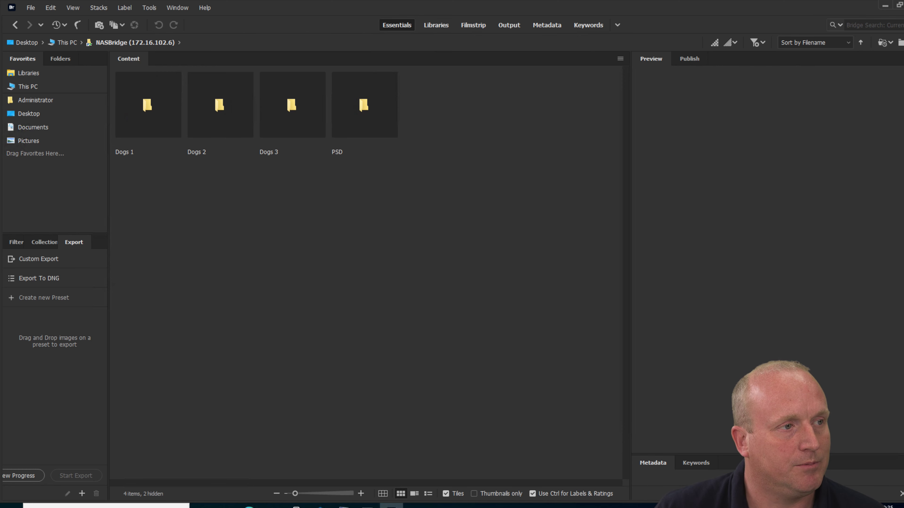
Open the Dogs 2 folder on NASBridge and preview the images 1R1C3355.CR2 through 1R1C3361.CR2 one after another.
double_click(219, 104)
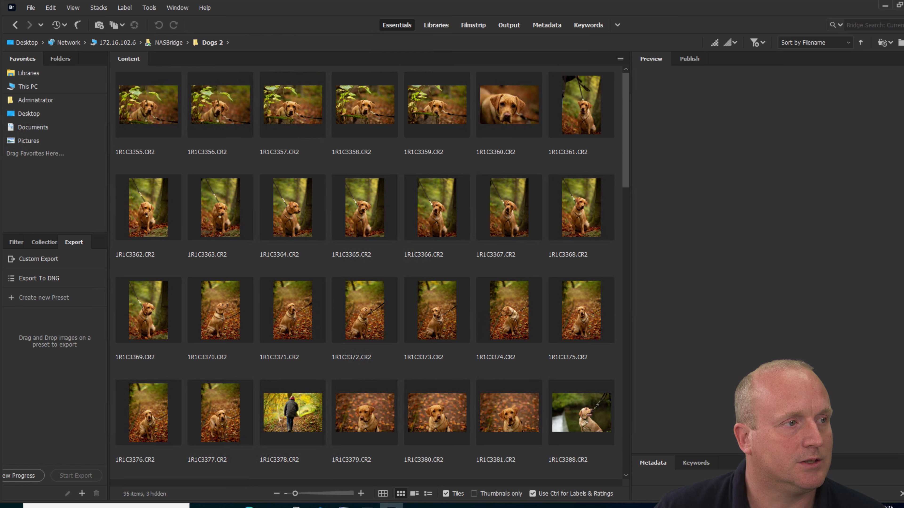
click(148, 105)
click(220, 105)
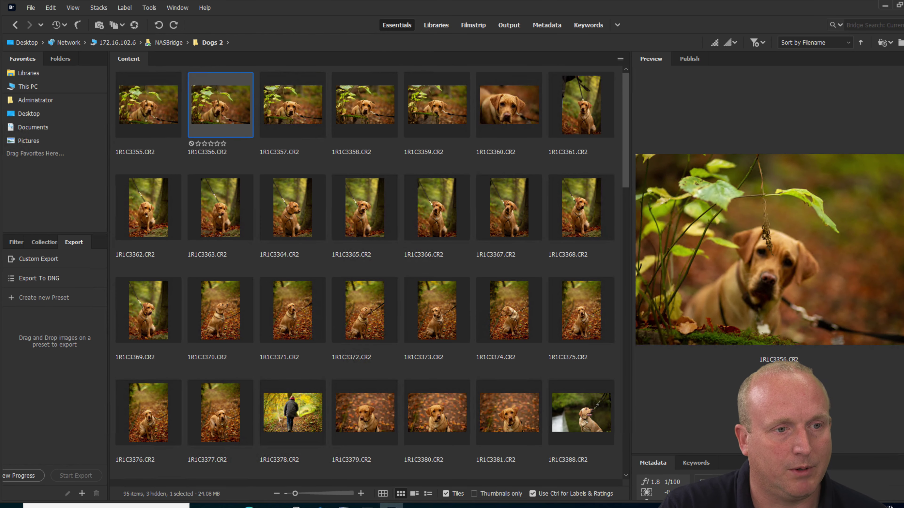
click(292, 105)
click(365, 105)
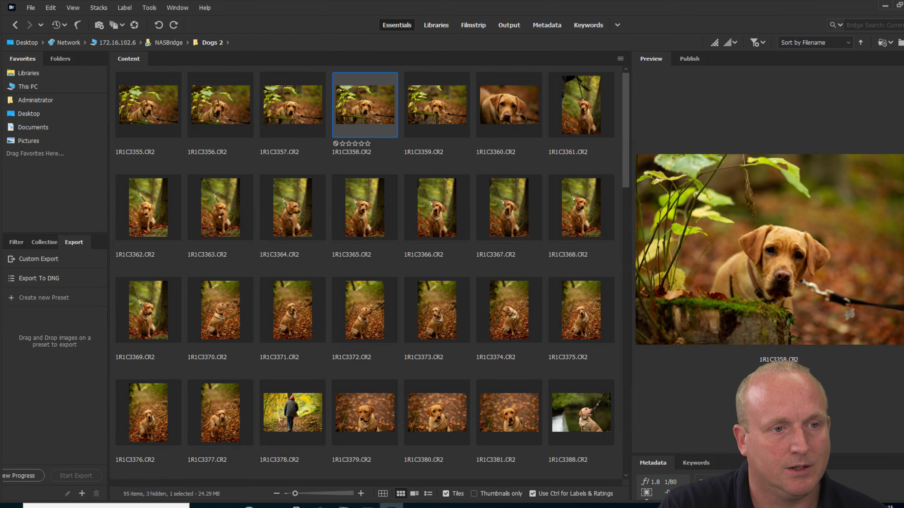
click(436, 104)
click(509, 105)
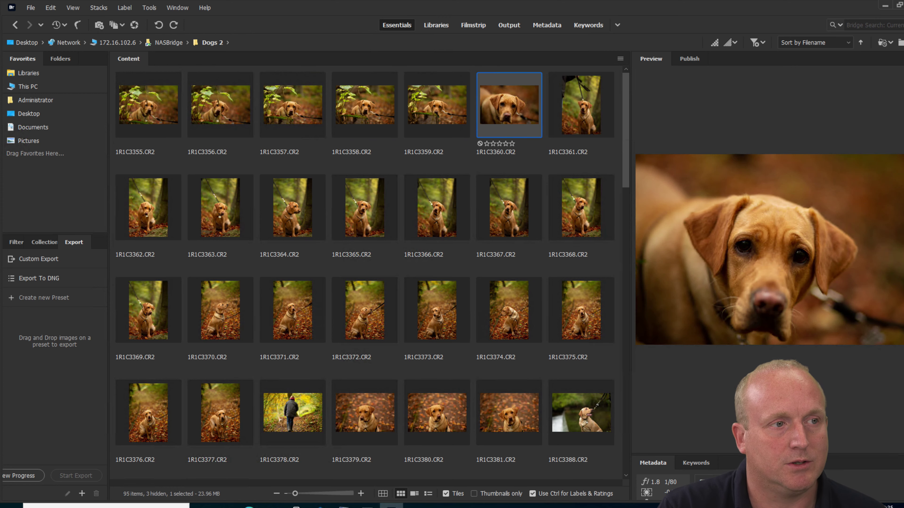
click(580, 104)
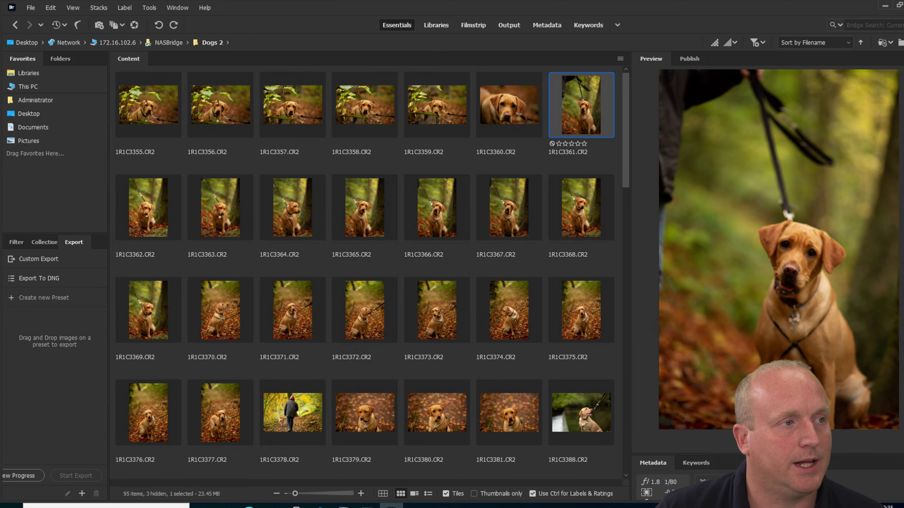
Go back to NASBridge, open the Dogs 3 folder and preview the images IMG_2750.CR2 through IMG_2753.CR2.
click(169, 42)
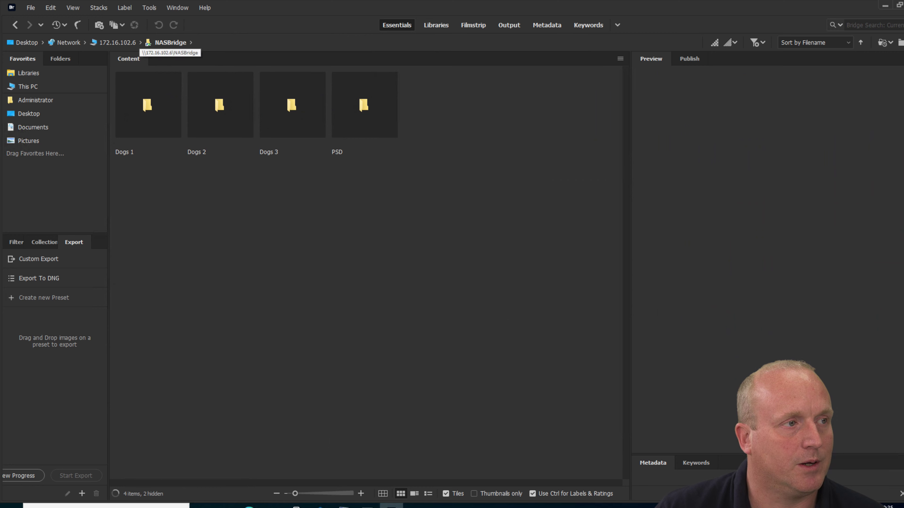
double_click(293, 105)
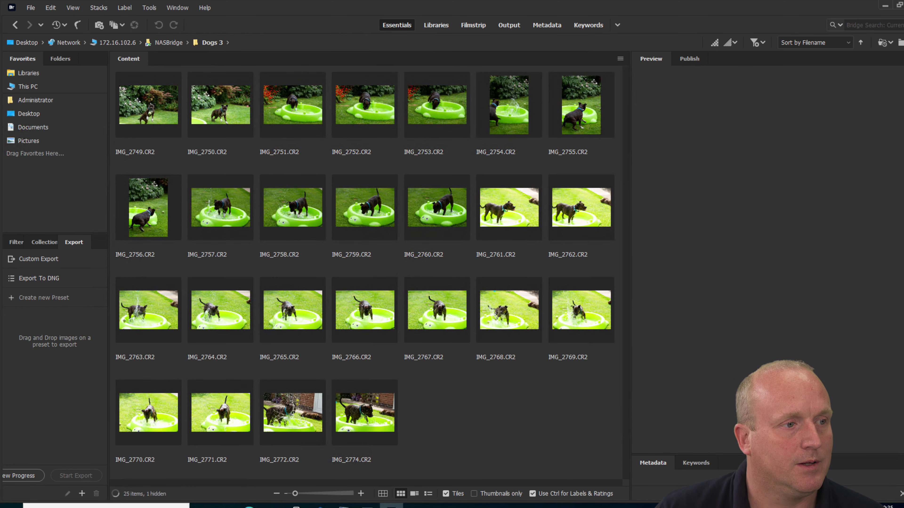
click(221, 104)
click(292, 105)
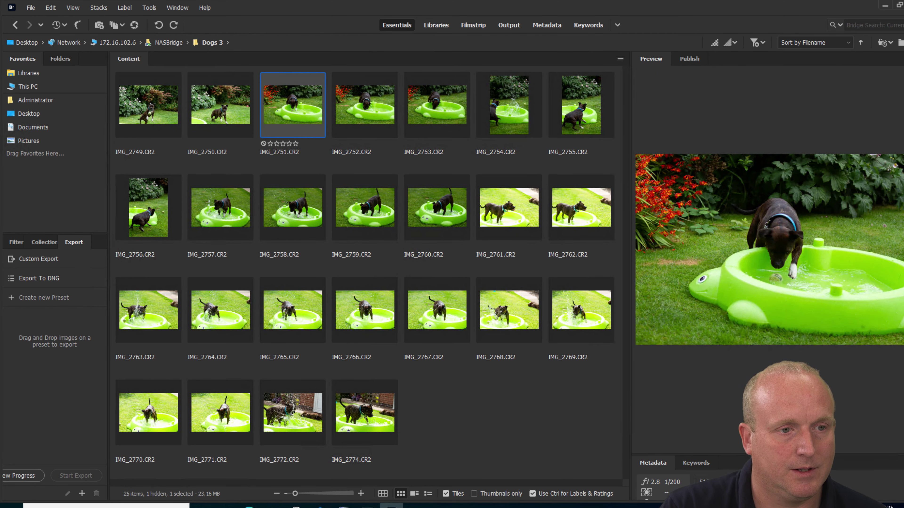
click(364, 105)
click(436, 105)
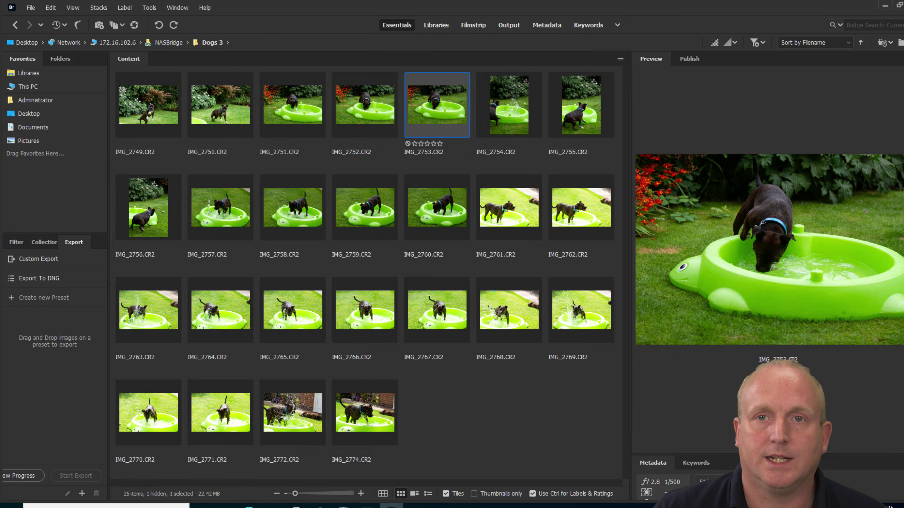